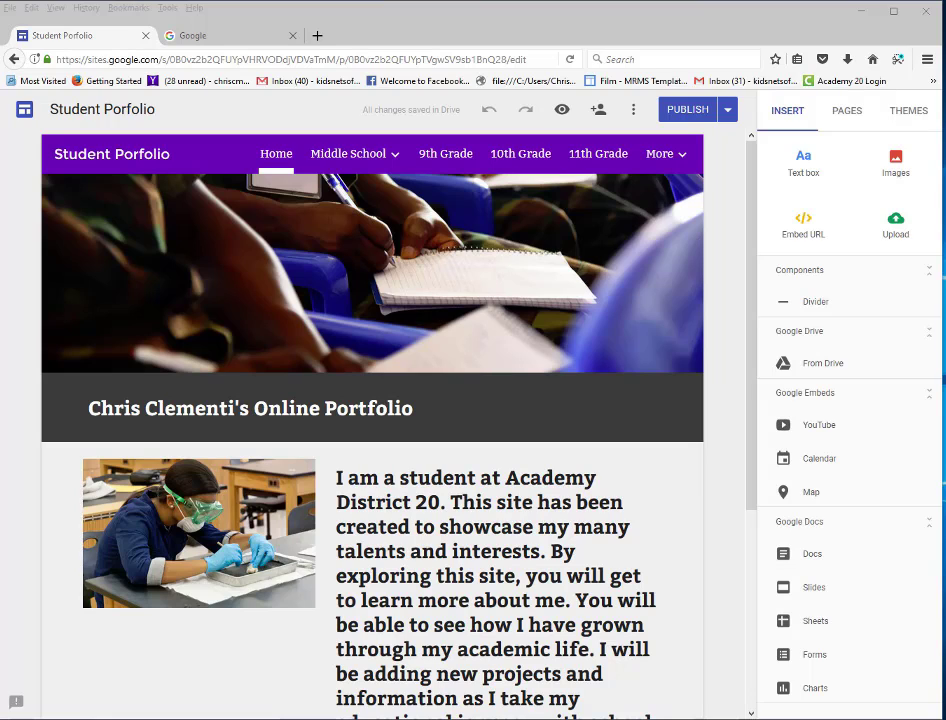
# - Open the Language Arts page under Middle School in the student portfolio site
pyautogui.moveTo(372, 162)
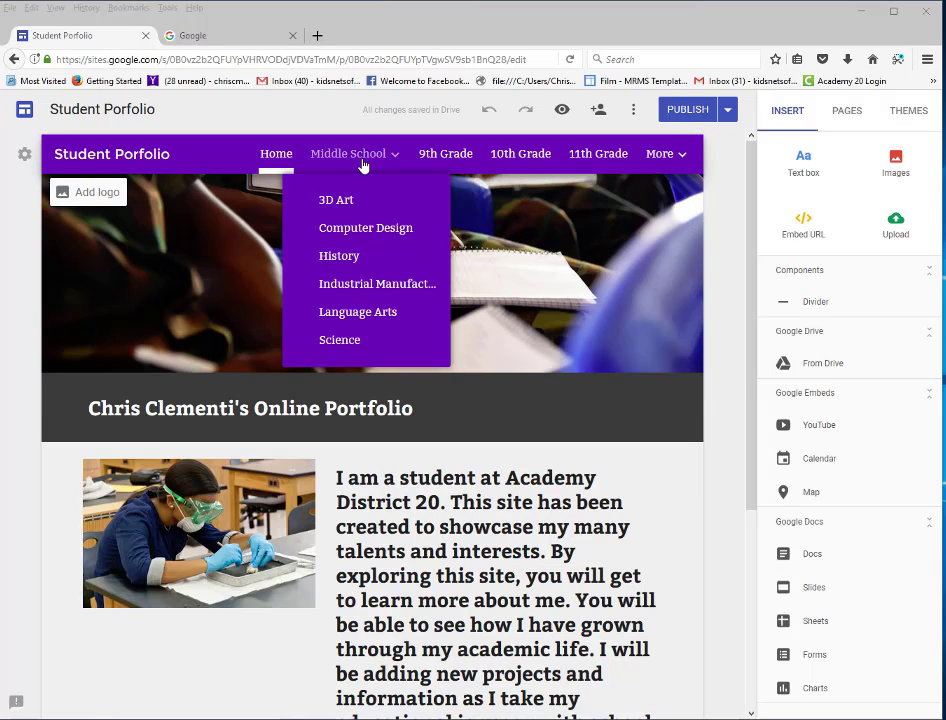
pyautogui.click(355, 316)
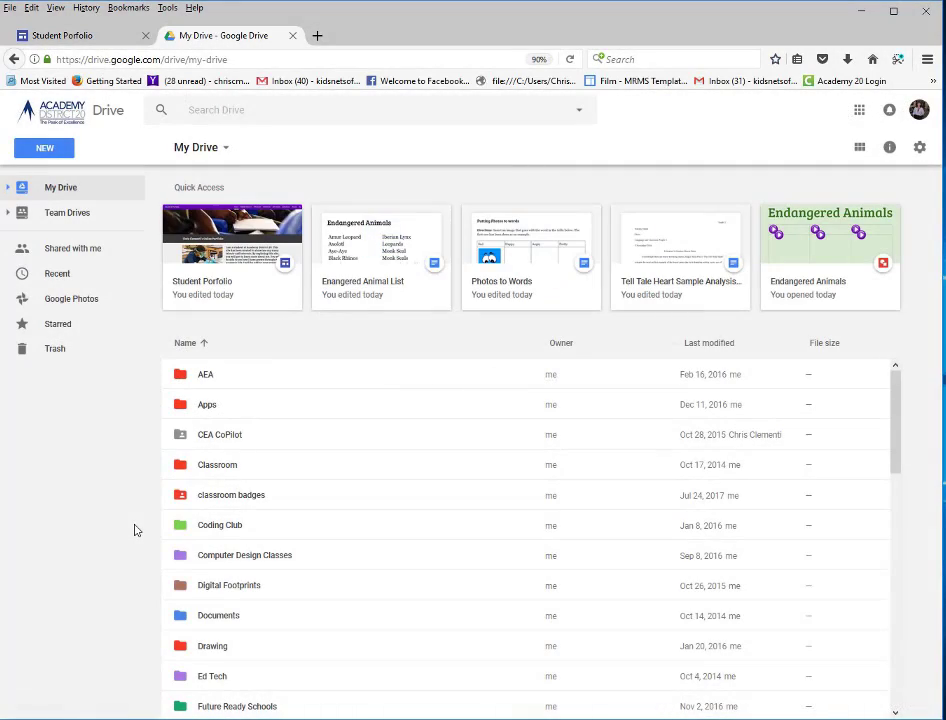
# - In Google Drive, open the Tell Tale Heart Sample Analysis paragraph document from Middle School > 8th Grade > language arts
pyautogui.scroll(-5, 228, 532)
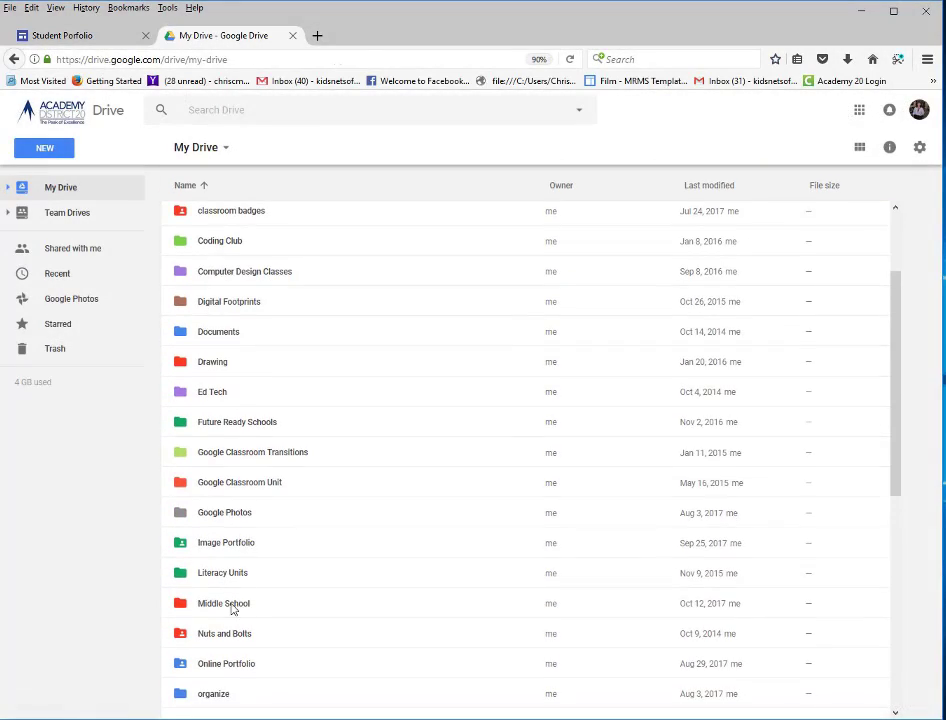
pyautogui.doubleClick(232, 607)
pyautogui.doubleClick(207, 280)
pyautogui.click(241, 254)
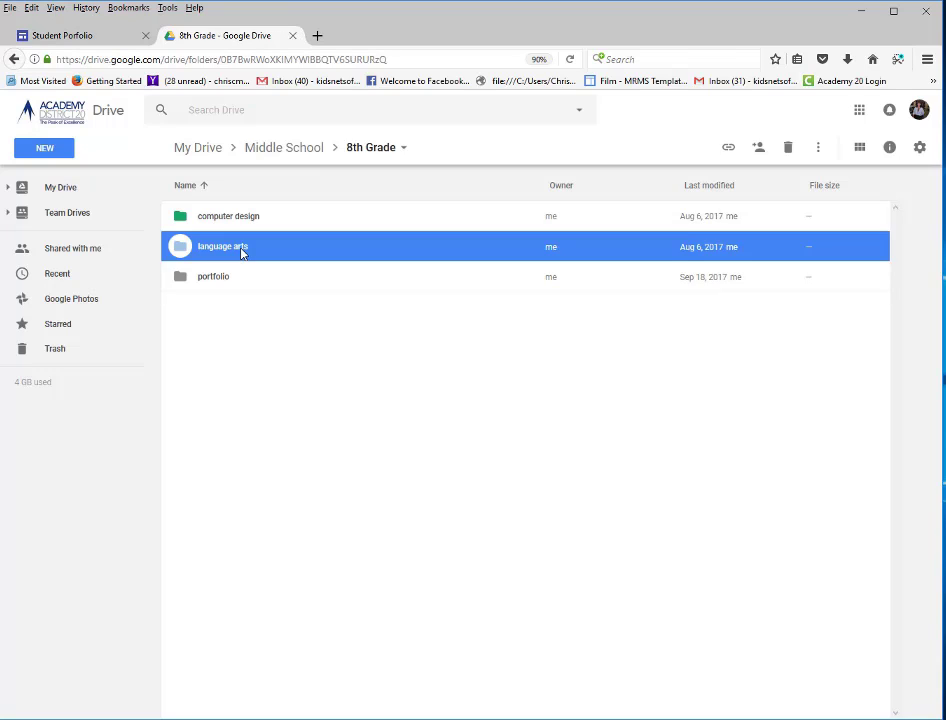
pyautogui.doubleClick(241, 253)
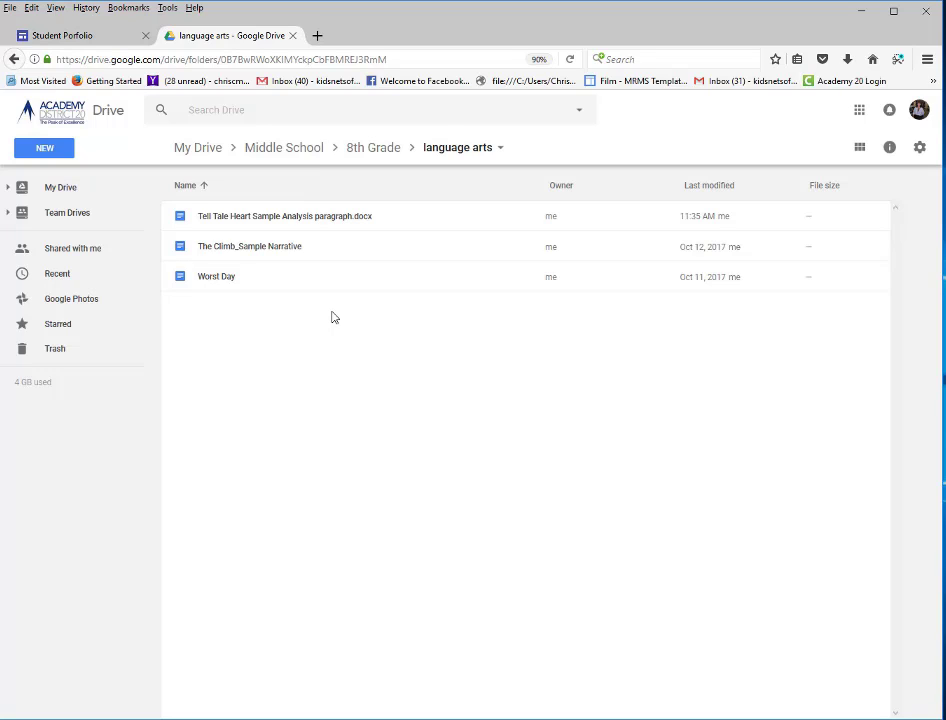
pyautogui.doubleClick(240, 221)
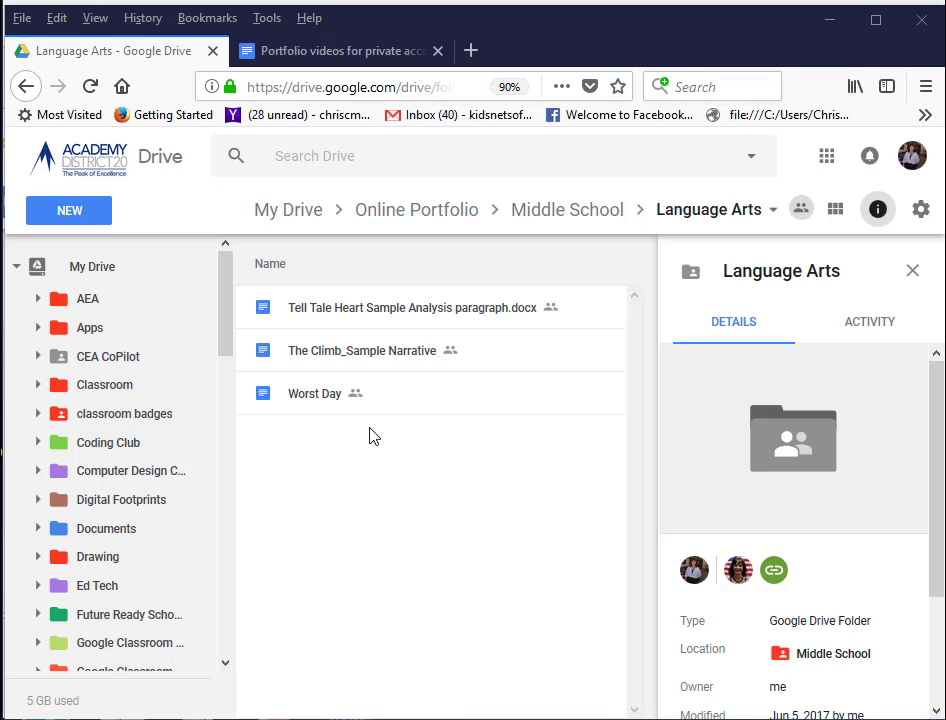
# - Share the Language Arts folder inside Middle School with the personal e-mail account, granting edit access and accepting the outside-organization share
pyautogui.click(580, 213)
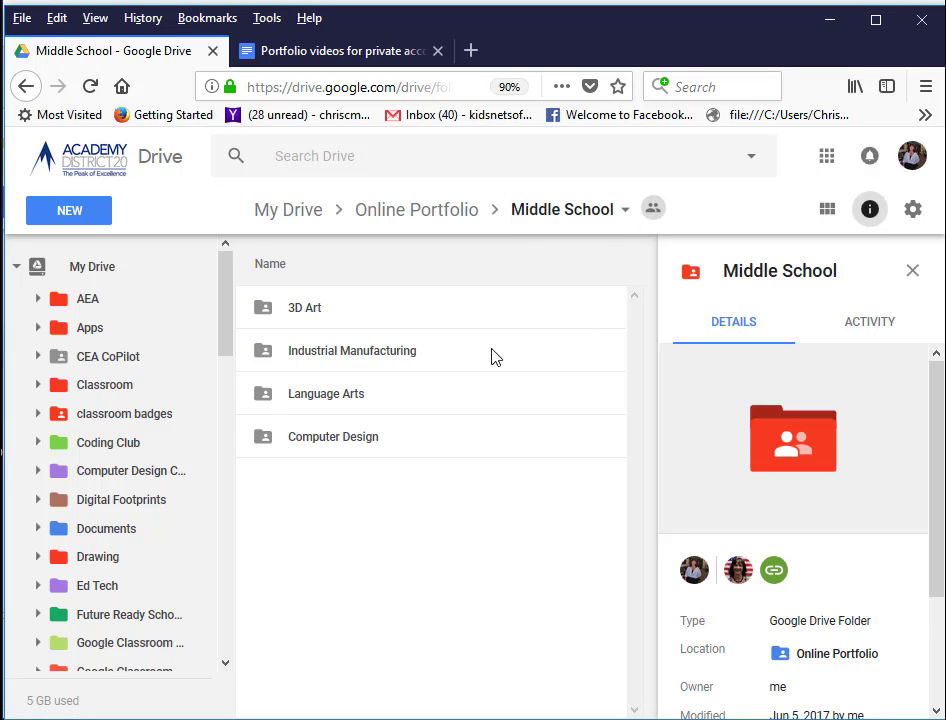
pyautogui.rightClick(319, 396)
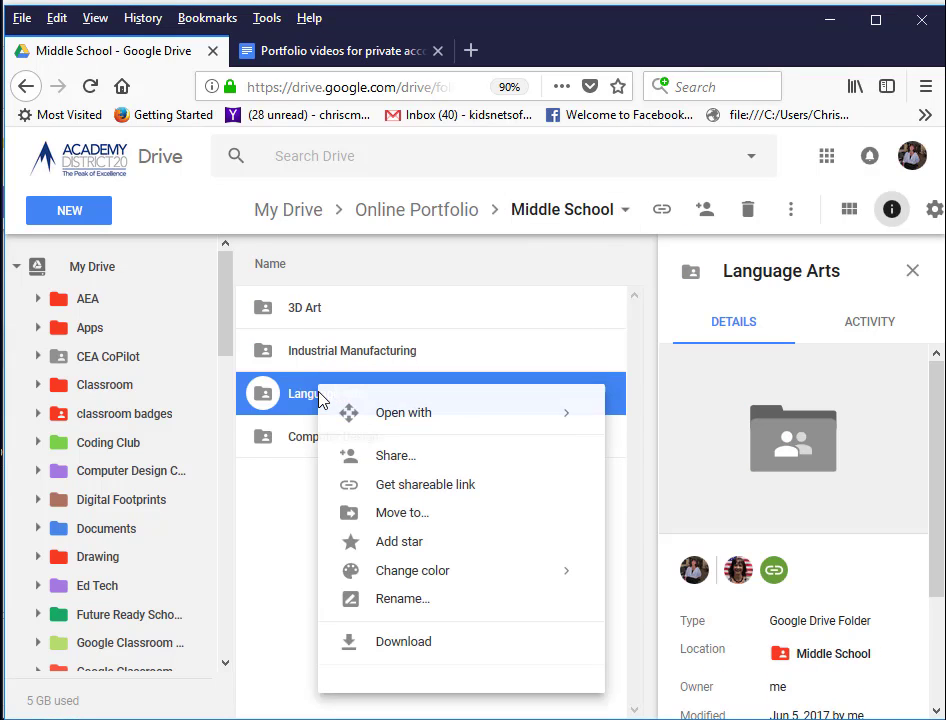
pyautogui.click(408, 468)
pyautogui.click(668, 567)
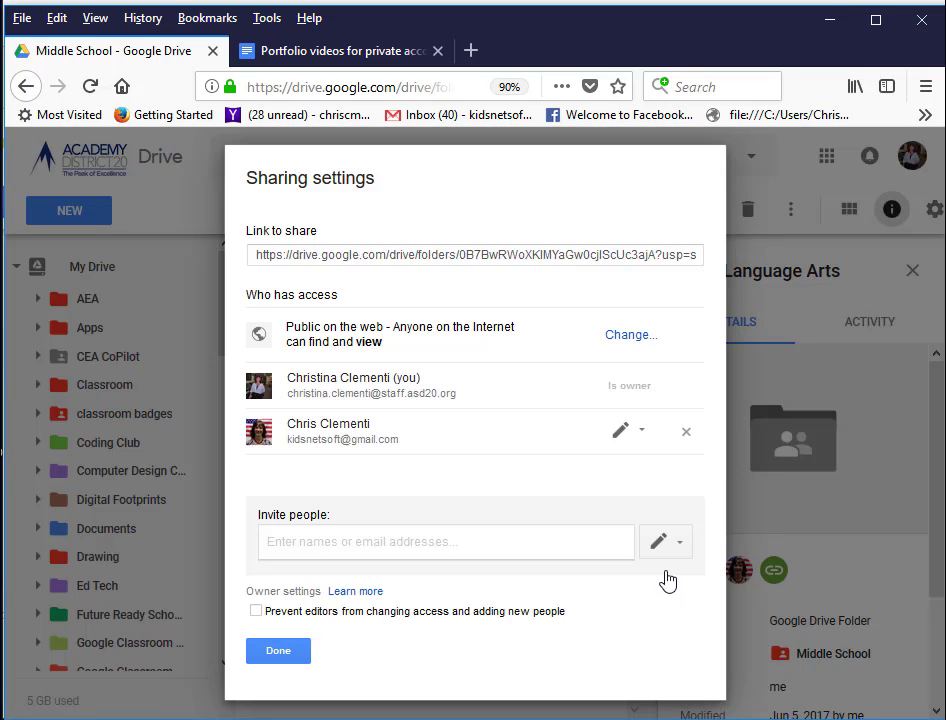
pyautogui.click(329, 552)
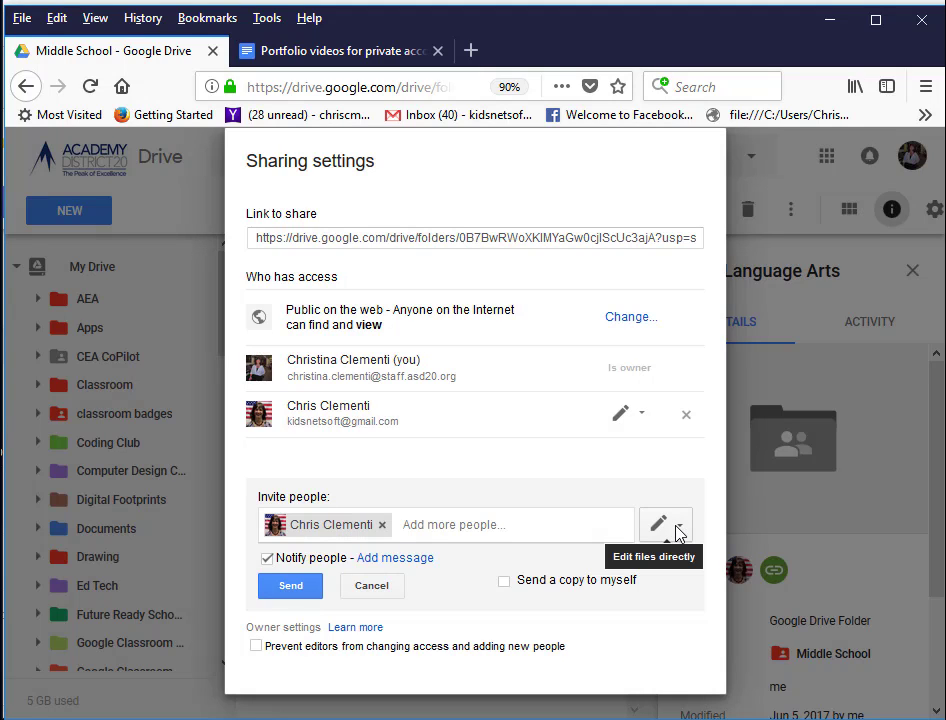
pyautogui.click(290, 586)
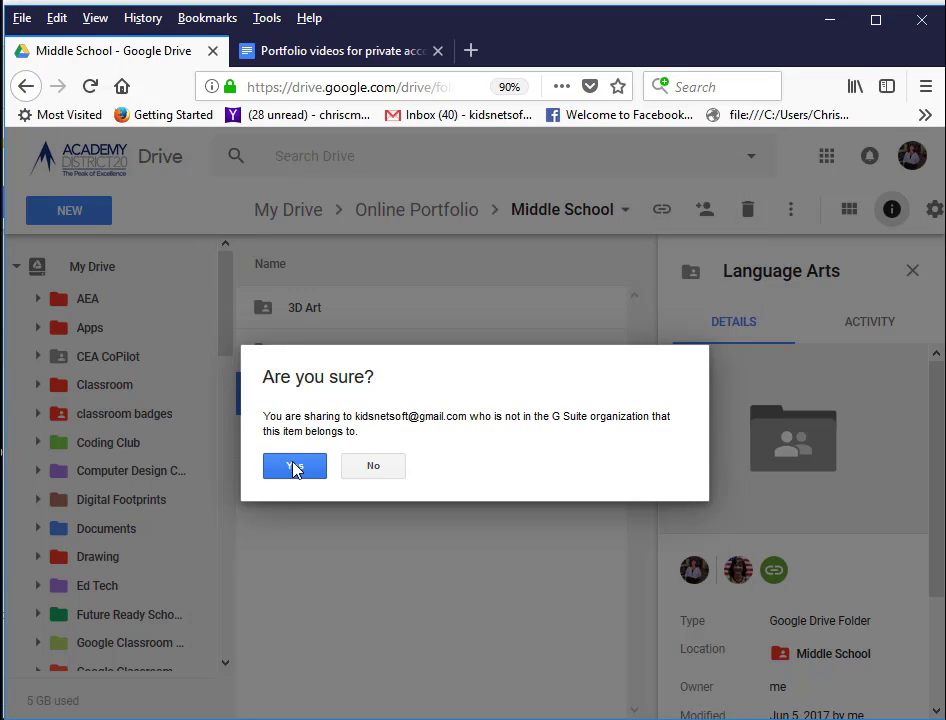
pyautogui.click(294, 467)
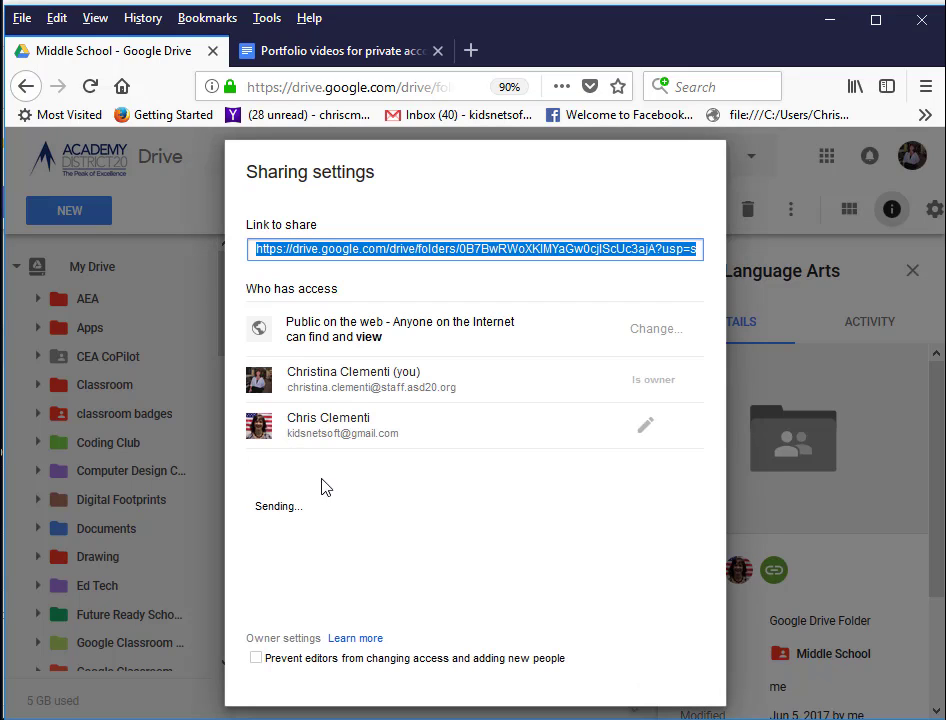
pyautogui.click(278, 646)
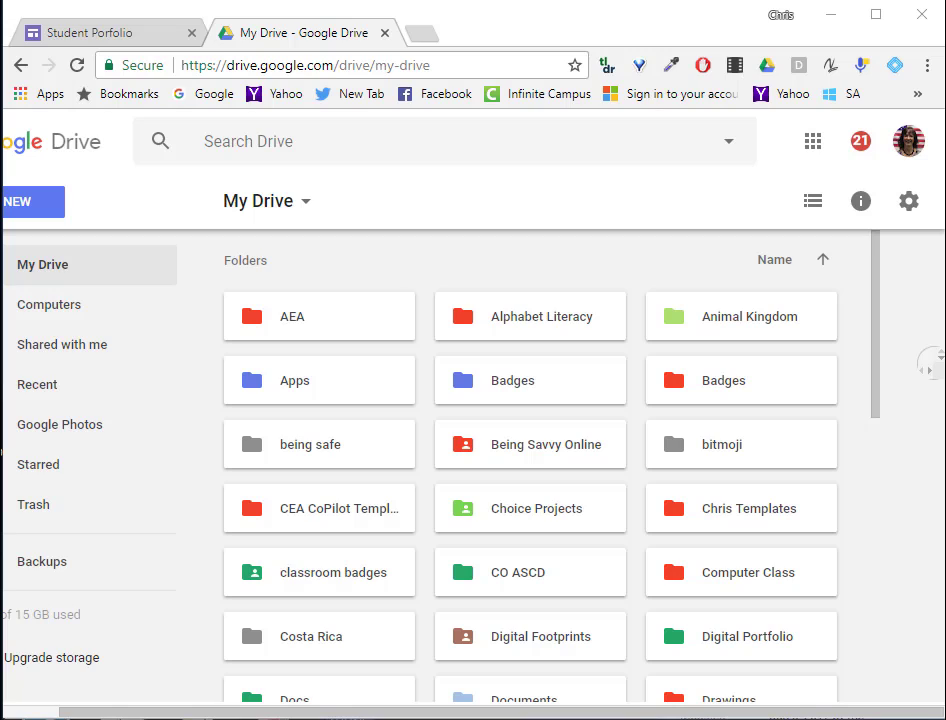
# - Switch to the personal account's Google Drive and search it for "language arts"
pyautogui.moveTo(939, 363); pyautogui.dragTo(945, 363)
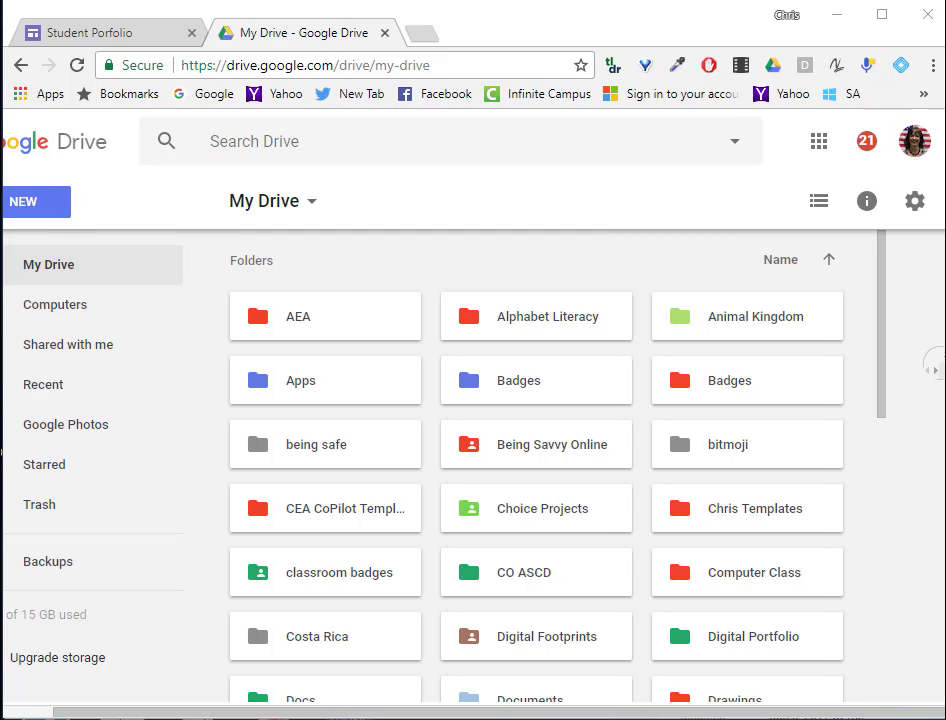
pyautogui.click(314, 142)
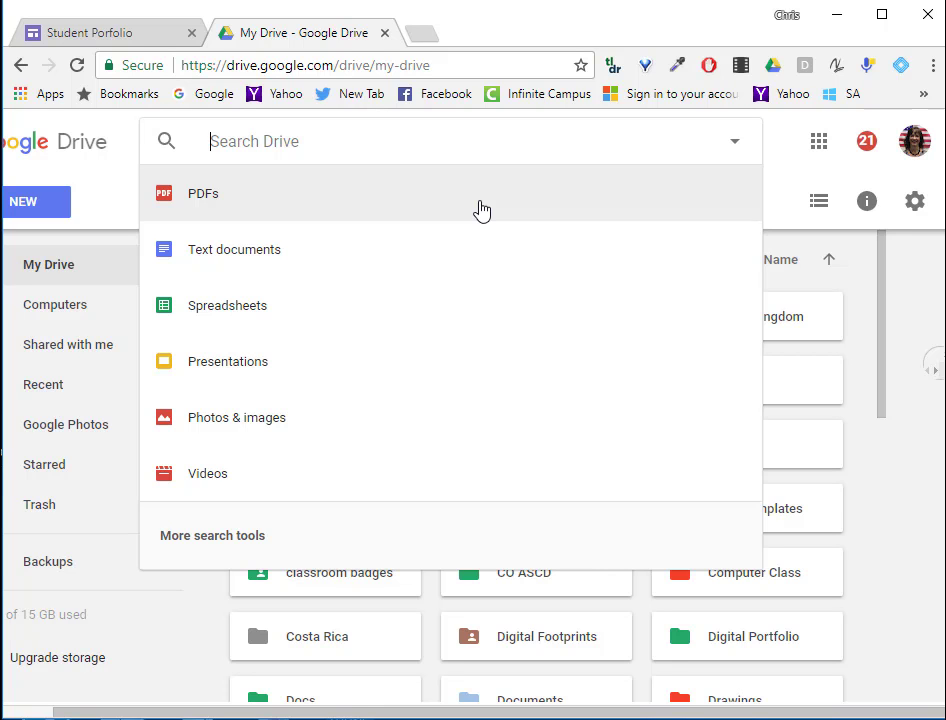
pyautogui.write('lanuga')
pyautogui.press('BackSpace')
pyautogui.press('BackSpace')
pyautogui.press('BackSpace')
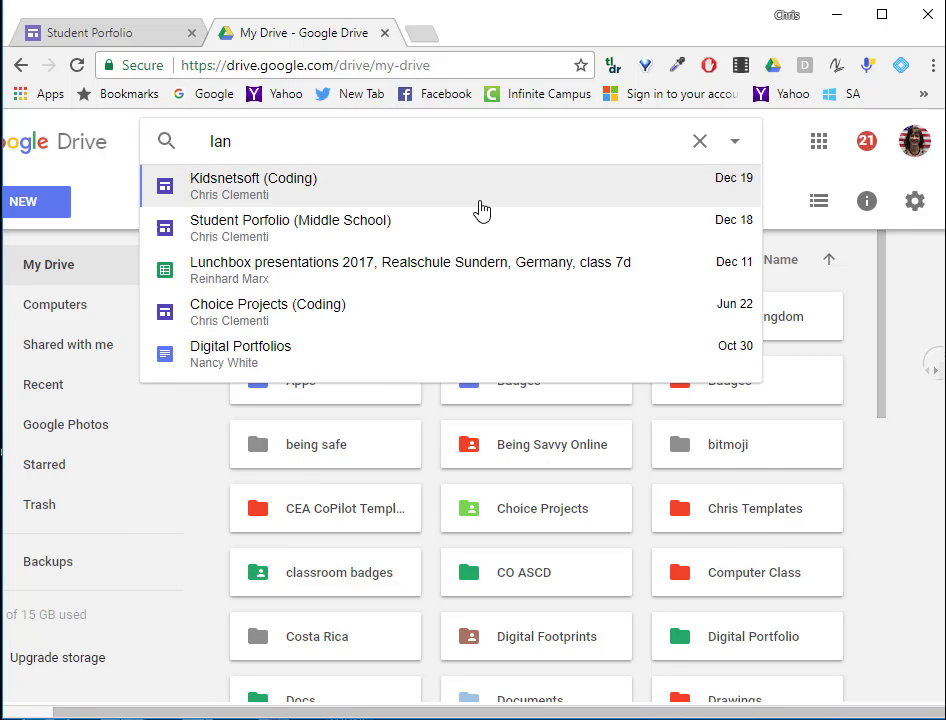
pyautogui.write('gua')
pyautogui.click(478, 185)
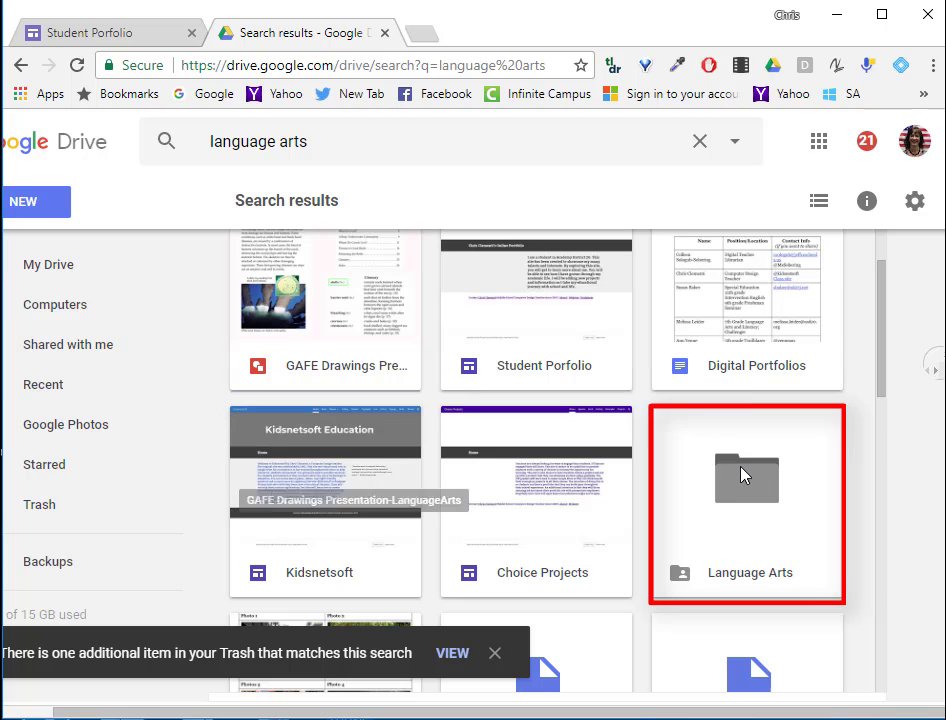
# - Check who owns the shared Language Arts folder in its advanced sharing settings
pyautogui.rightClick(741, 475)
pyautogui.click(543, 376)
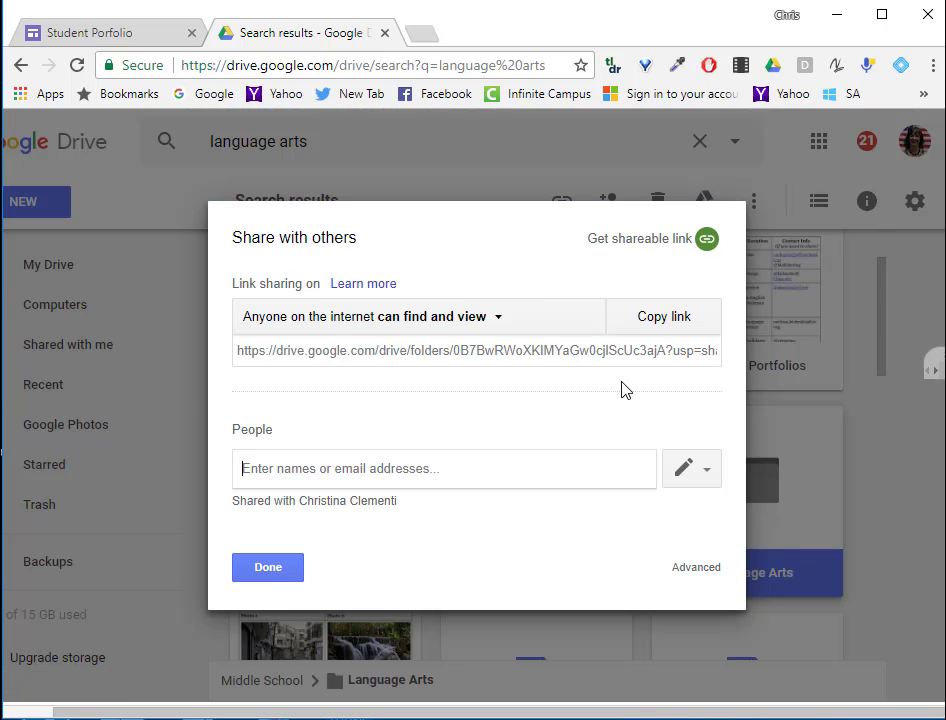
pyautogui.click(697, 568)
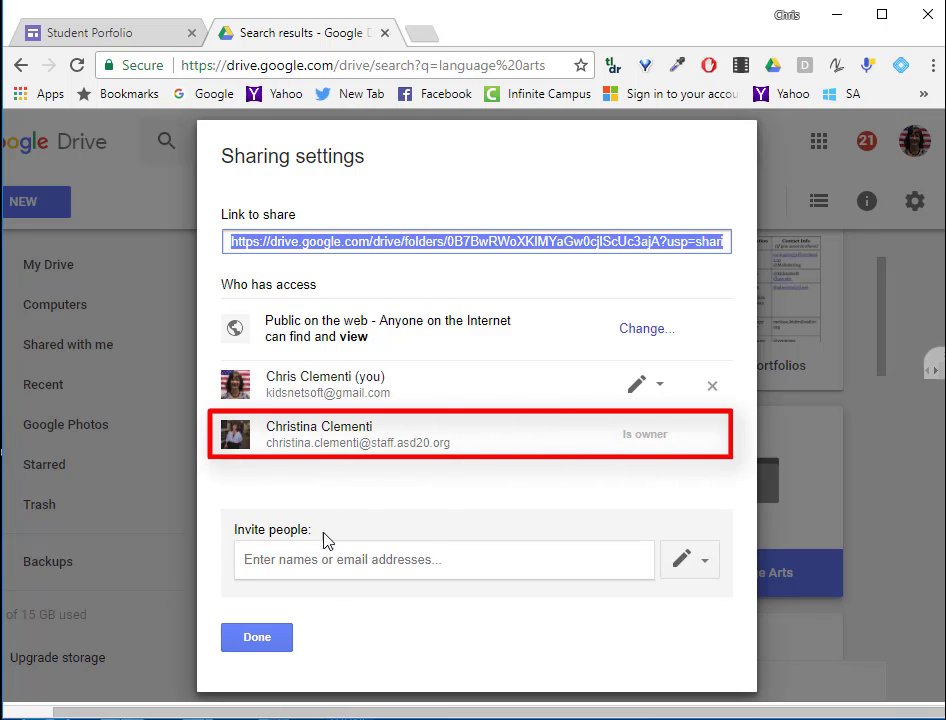
pyautogui.click(258, 637)
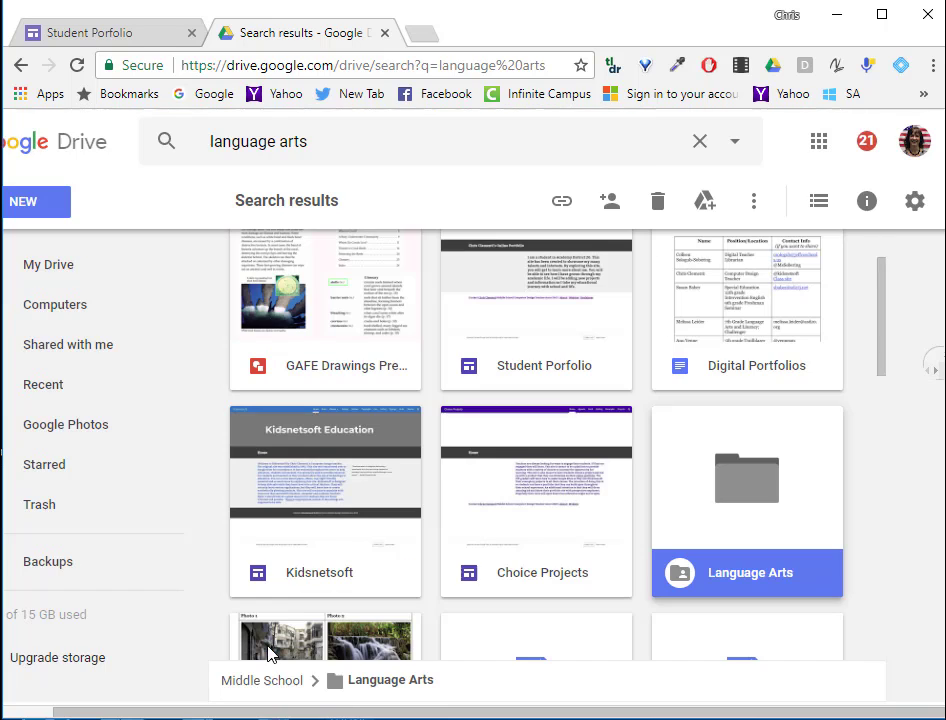
# - Open the shared Language Arts folder and make copies of all three documents in it
pyautogui.doubleClick(745, 478)
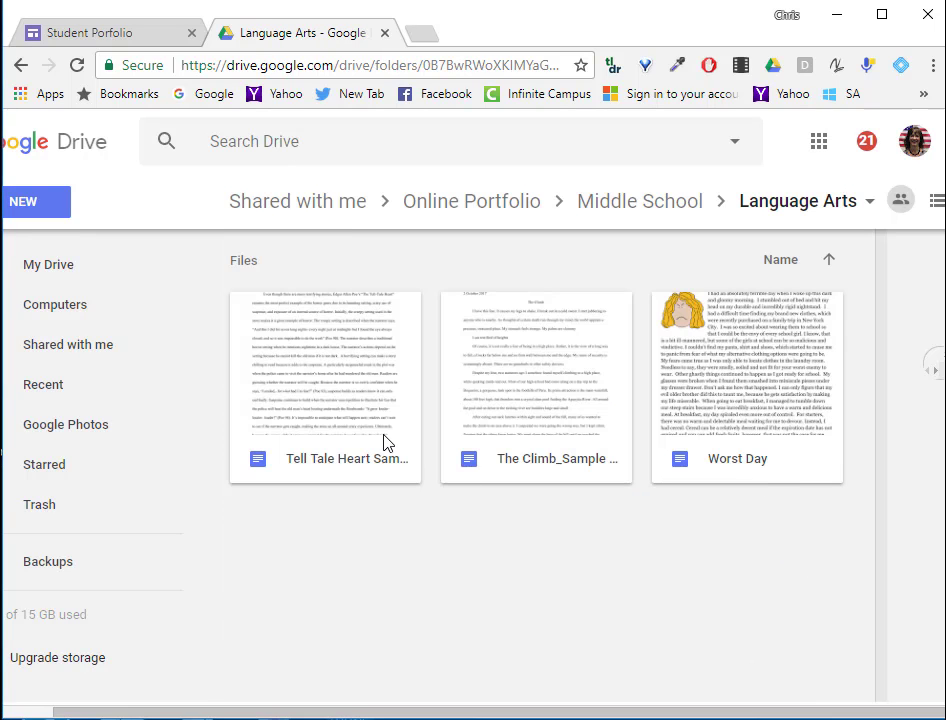
pyautogui.click(405, 470)
pyautogui.hotkey('ctrl', 'a')
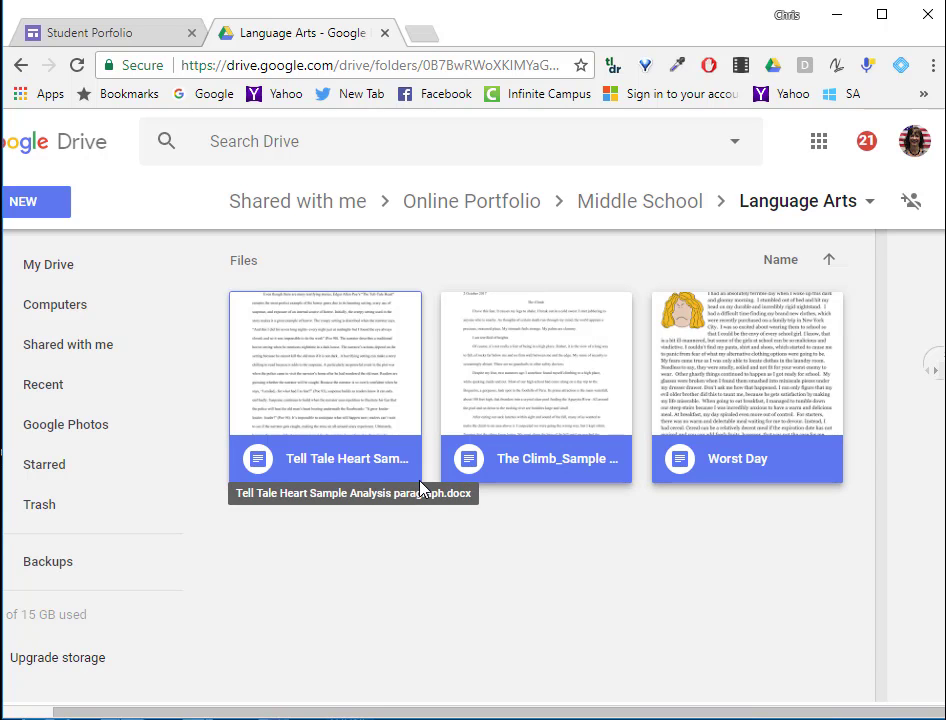
pyautogui.rightClick(347, 371)
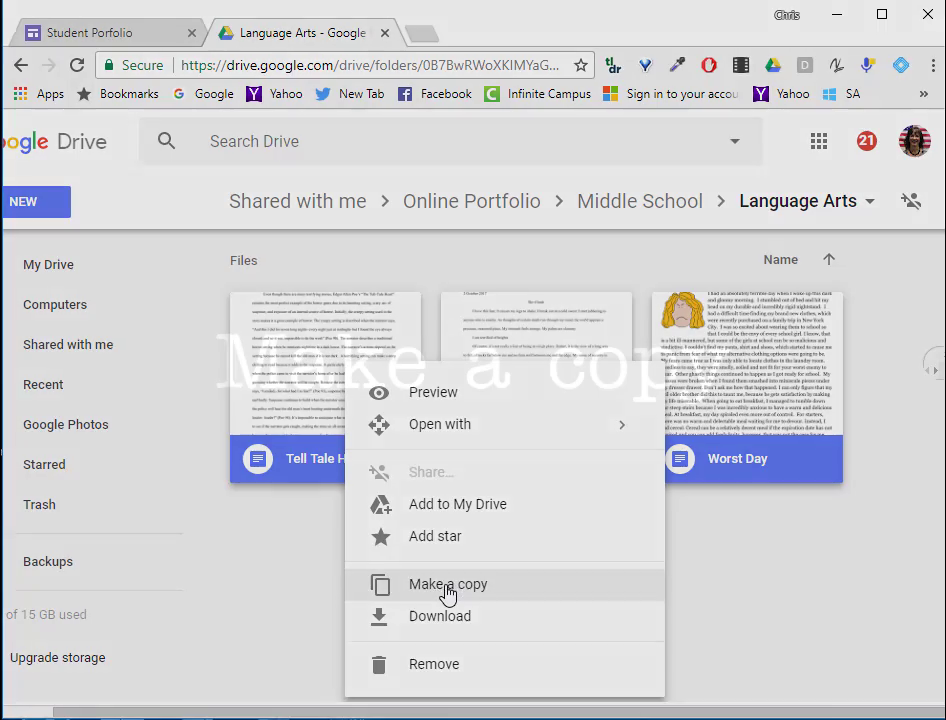
pyautogui.click(447, 588)
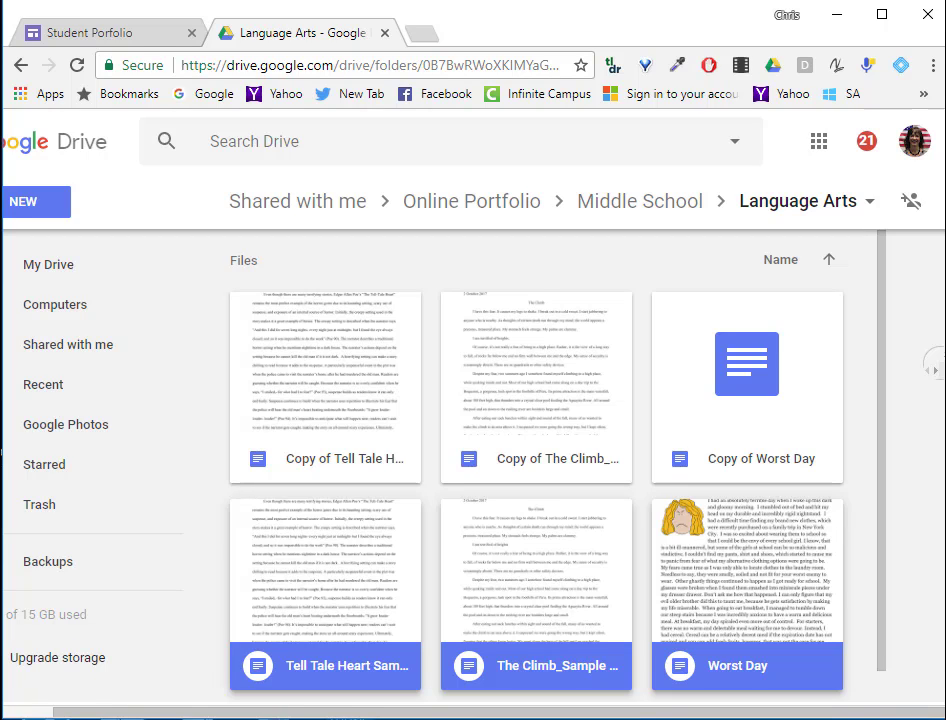
# - Check the ownership of the copied Tell Tale Heart document in its advanced sharing settings
pyautogui.click(358, 430)
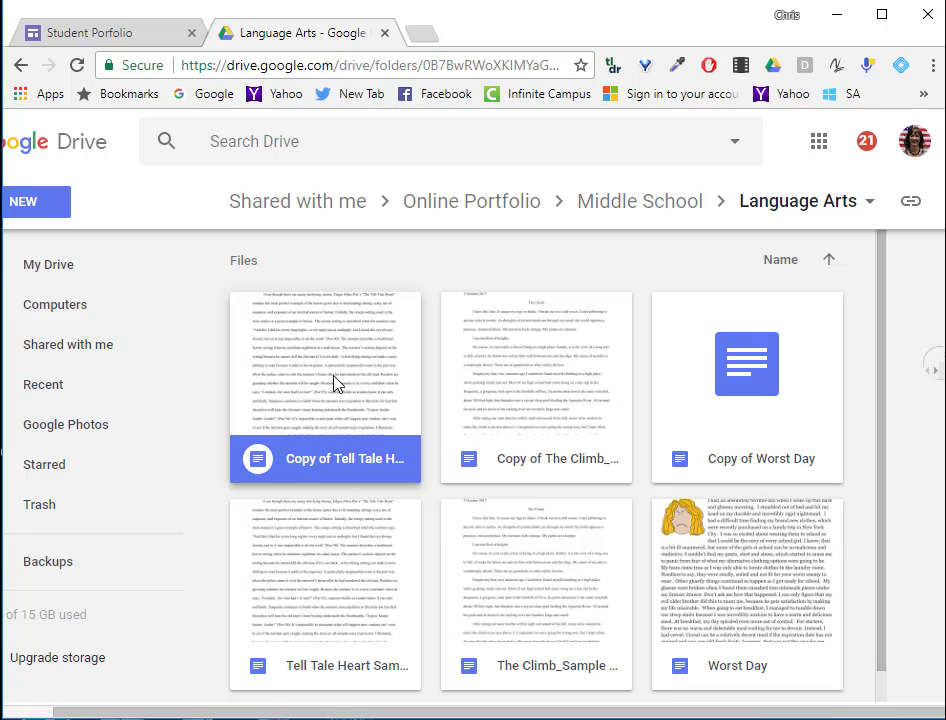
pyautogui.rightClick(334, 382)
pyautogui.click(416, 476)
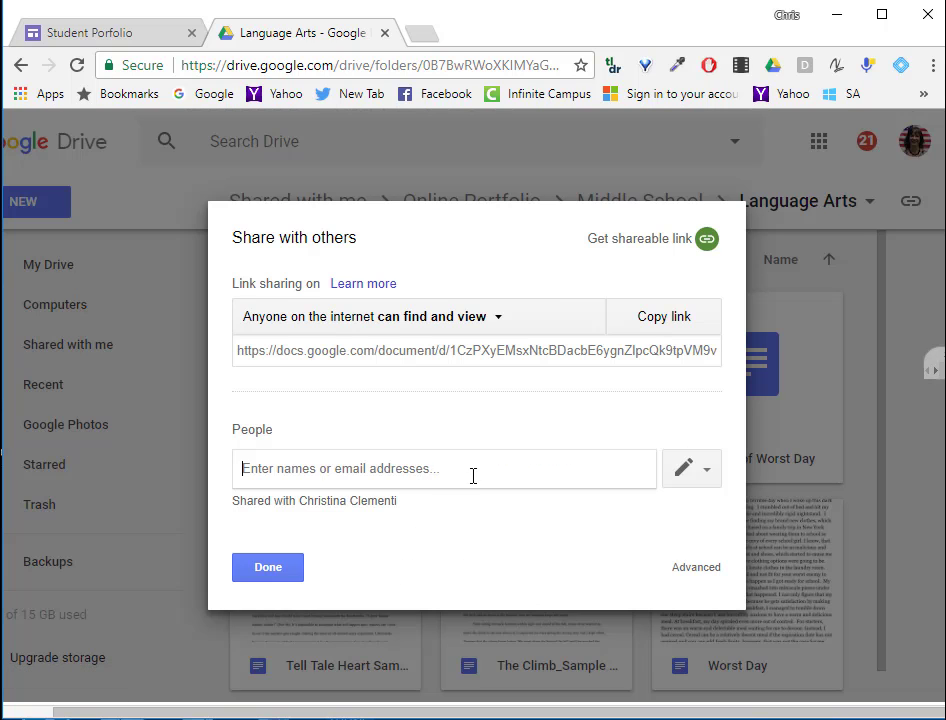
pyautogui.click(716, 588)
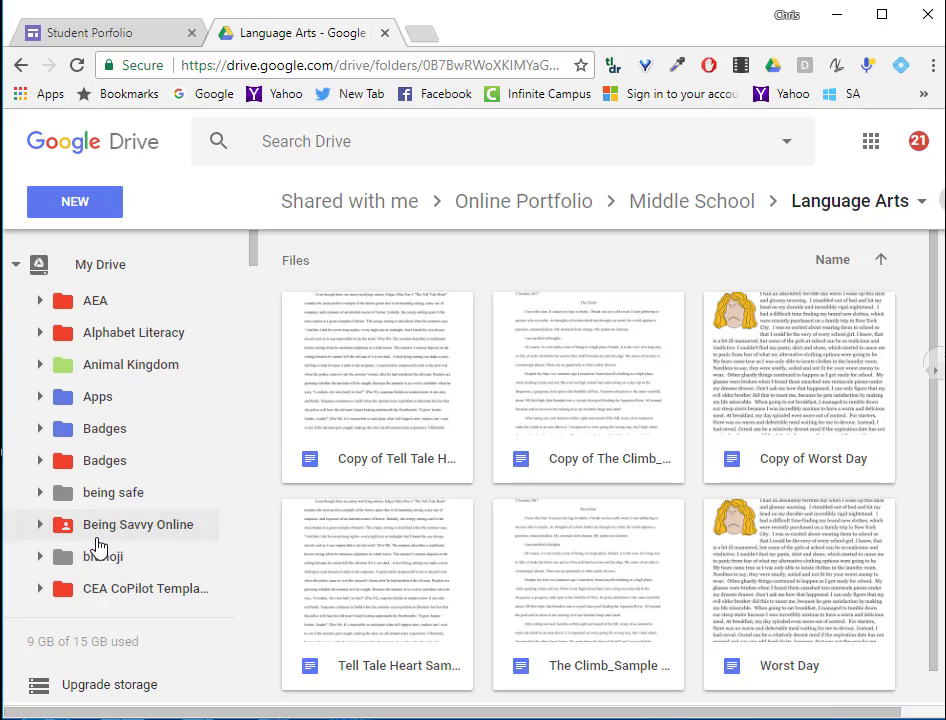
# - Move the three copied documents into My Drive's online portfolio > middle school > lang and lit folder, accepting the change in access
pyautogui.scroll(-4, 96, 540)
pyautogui.scroll(-4, 96, 540)
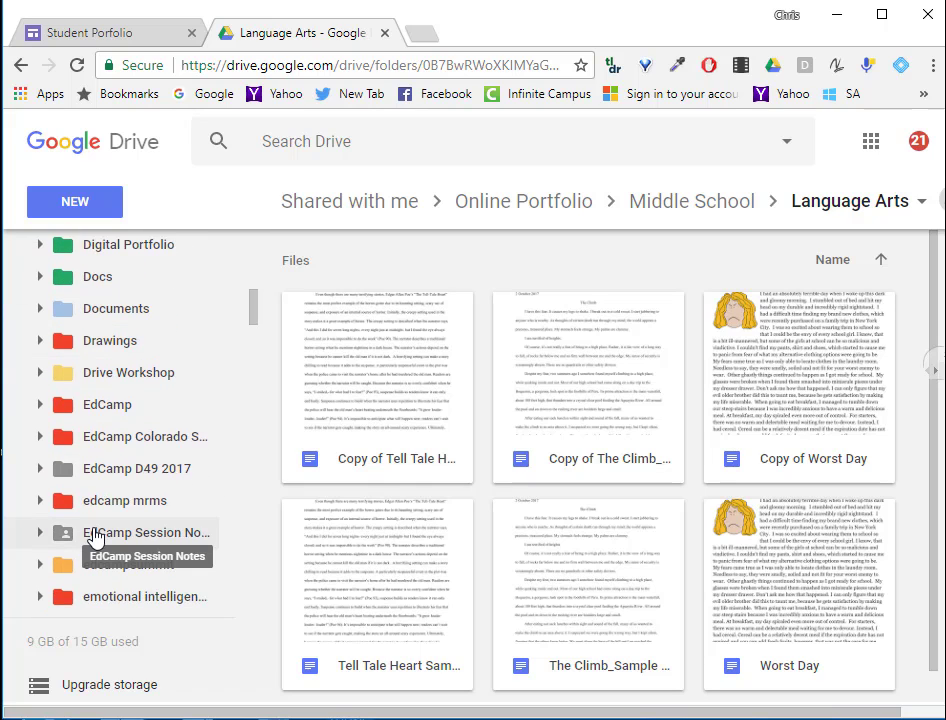
pyautogui.scroll(-6, 148, 517)
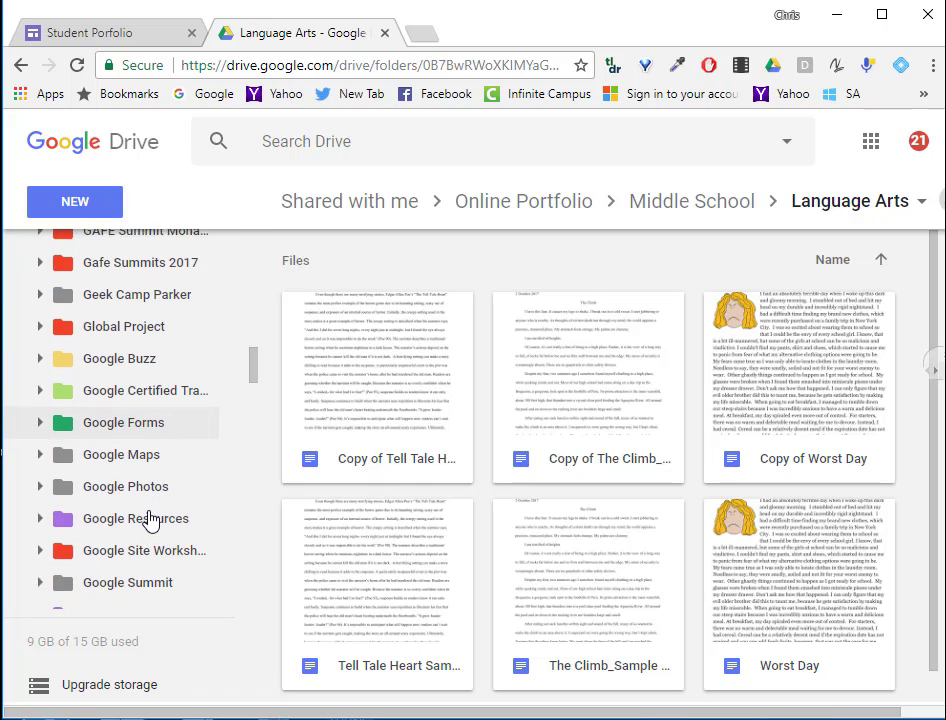
pyautogui.scroll(-7, 148, 519)
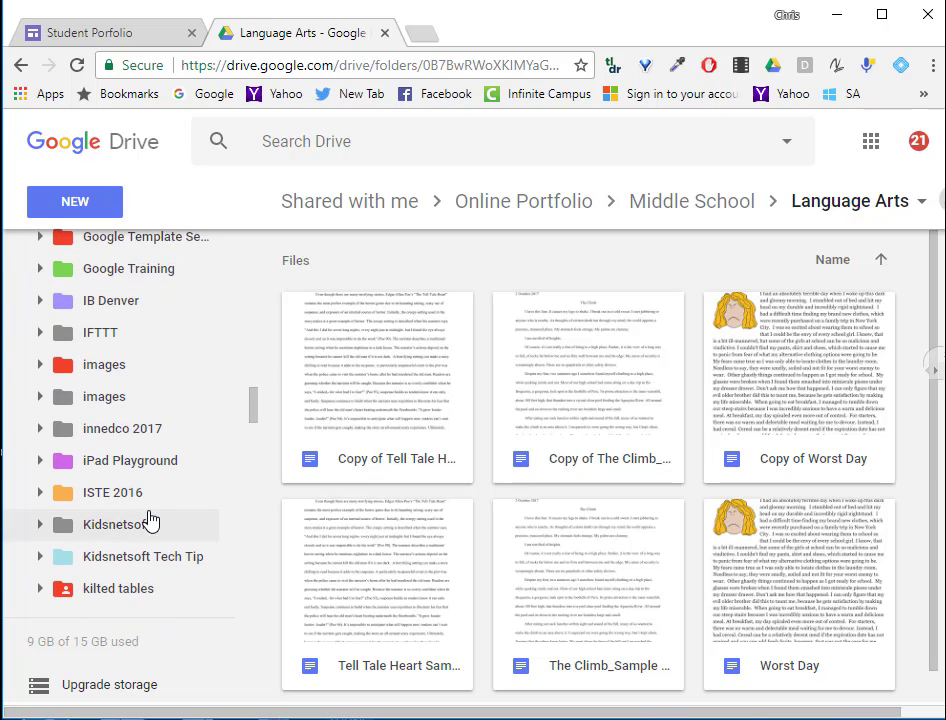
pyautogui.click(41, 378)
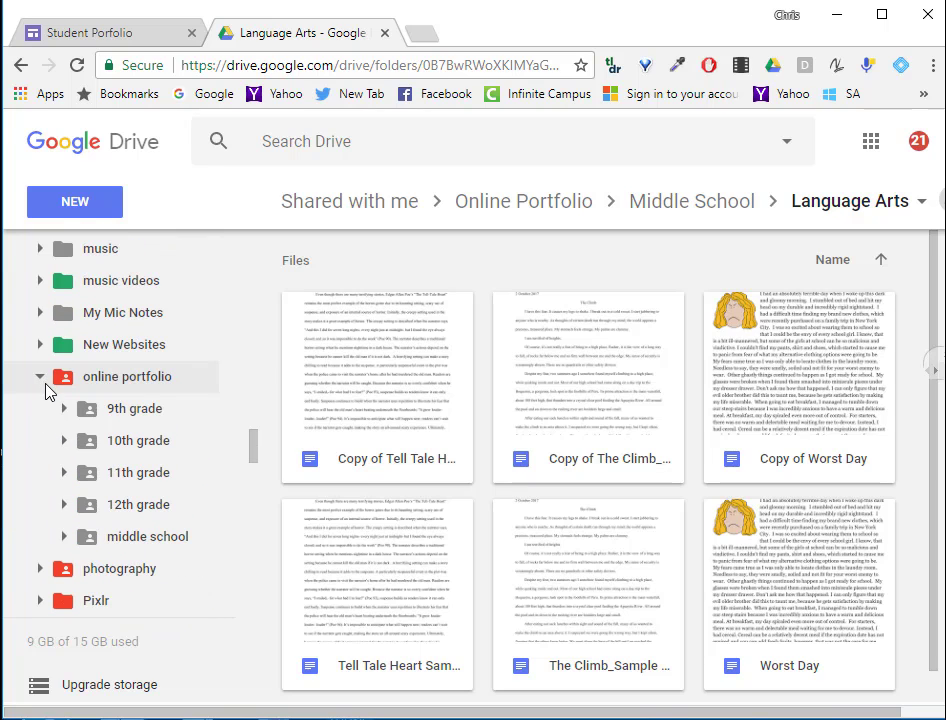
pyautogui.click(64, 537)
pyautogui.scroll(-2, 147, 544)
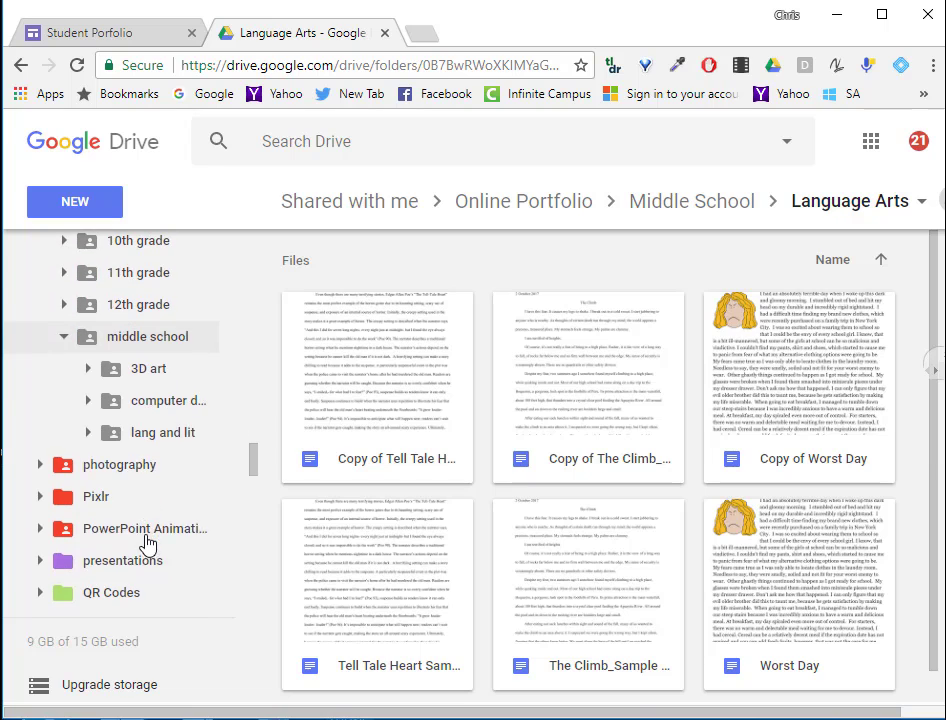
pyautogui.moveTo(428, 483); pyautogui.dragTo(808, 418)
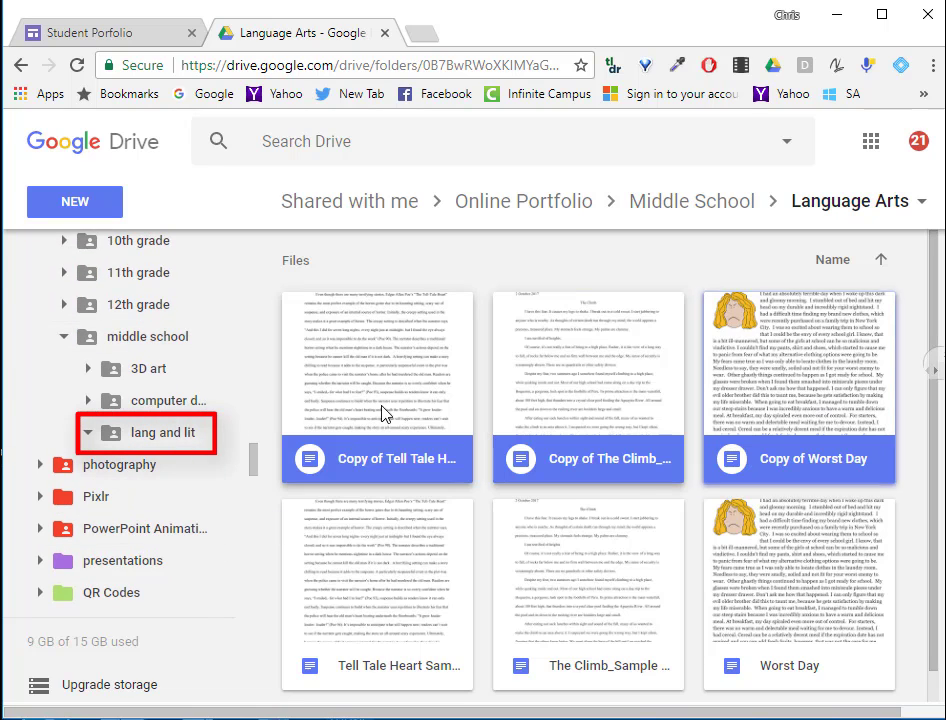
pyautogui.moveTo(382, 412); pyautogui.dragTo(125, 441)
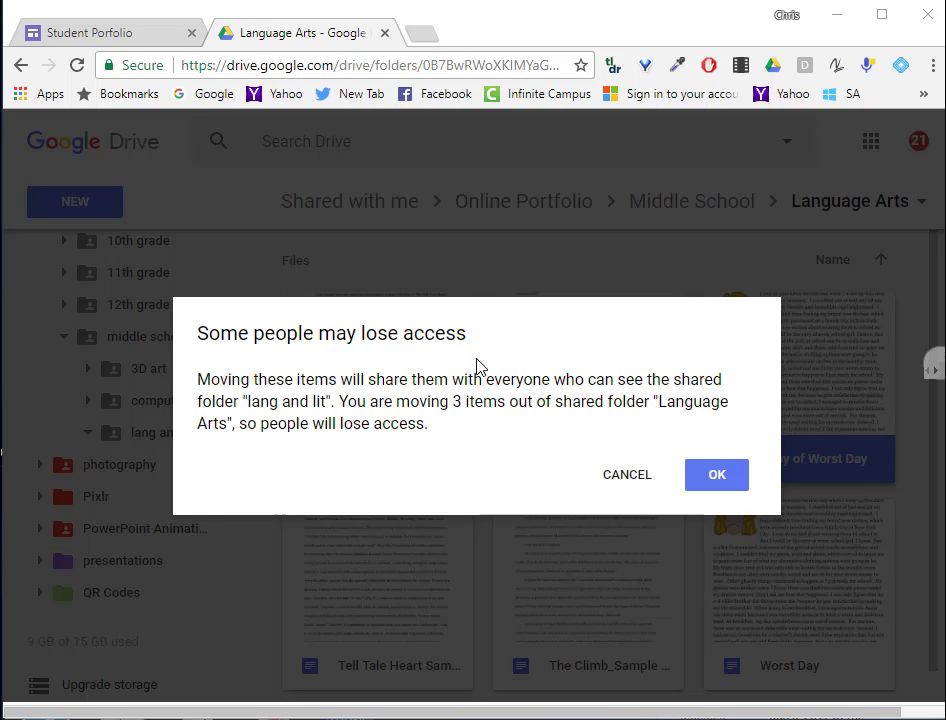
pyautogui.click(714, 476)
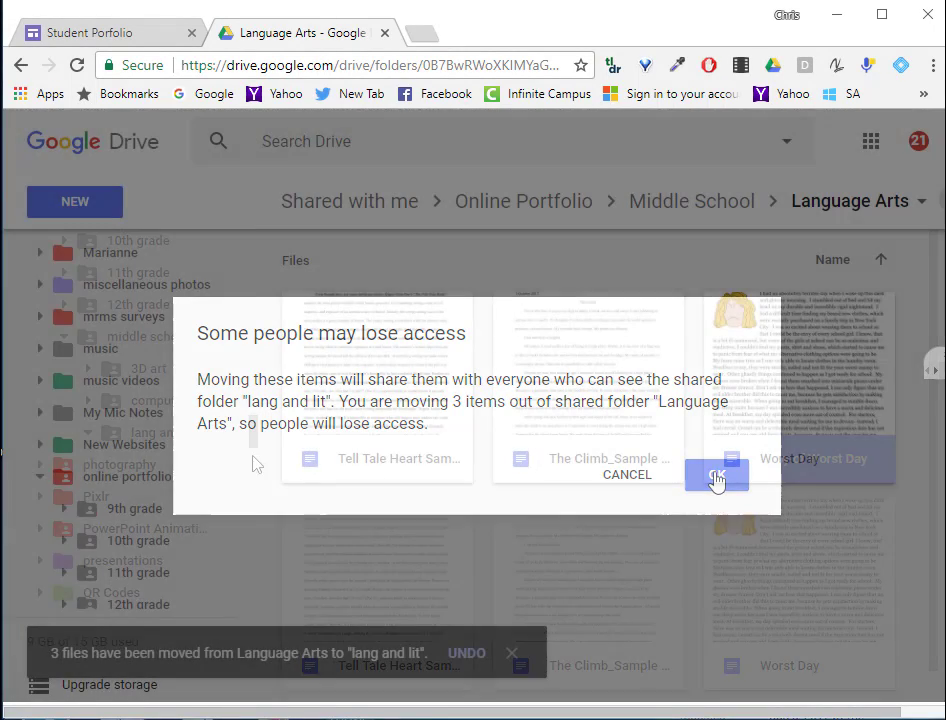
# - Open My Drive's online portfolio > middle school > lang and lit folder
pyautogui.moveTo(249, 442); pyautogui.dragTo(247, 253)
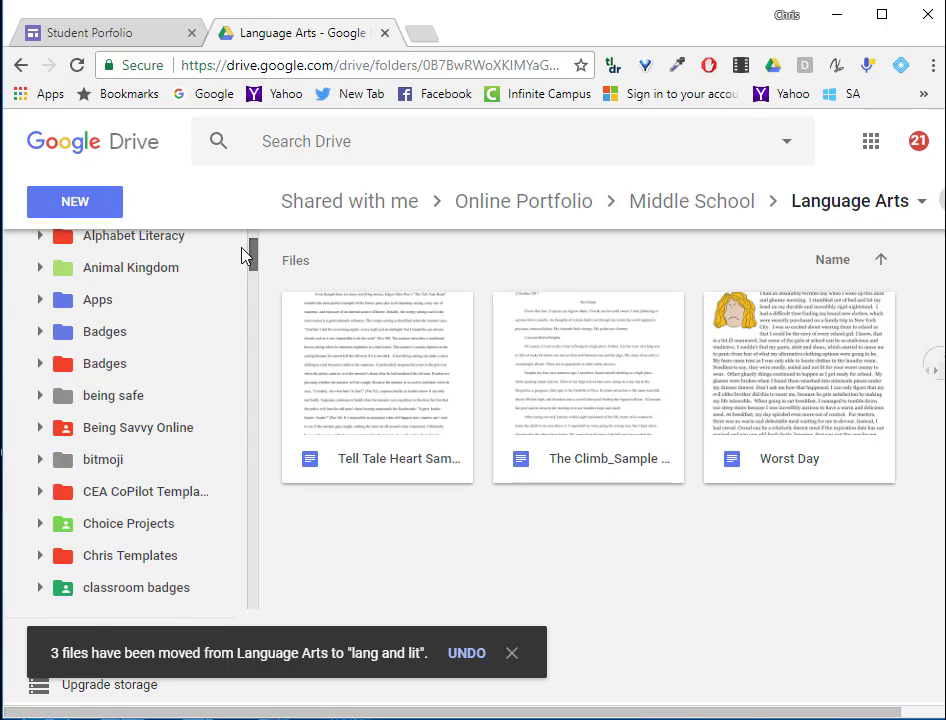
pyautogui.click(117, 270)
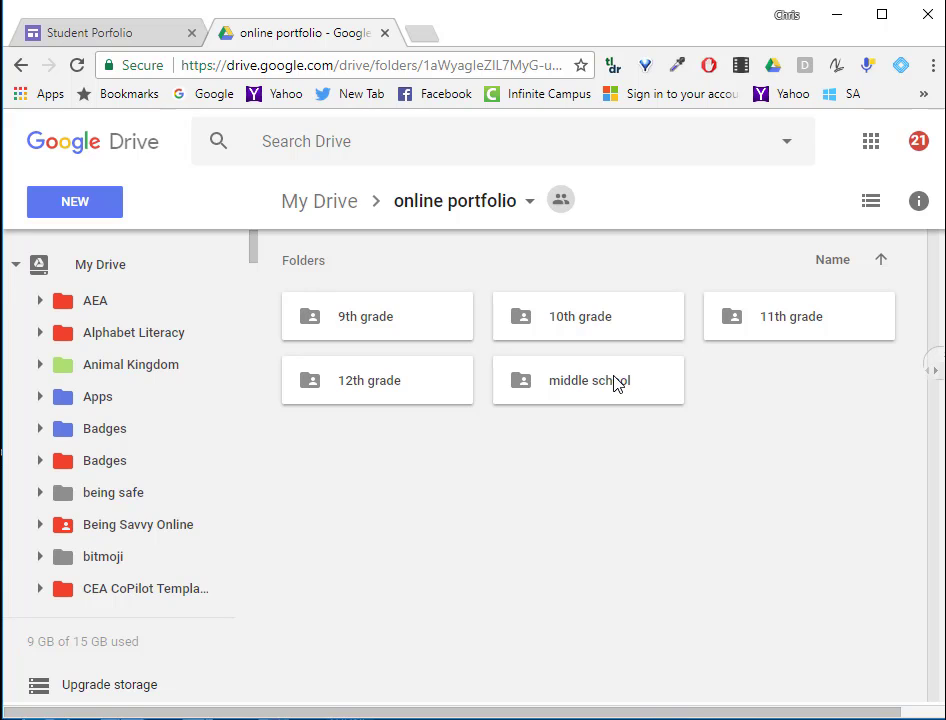
pyautogui.doubleClick(616, 383)
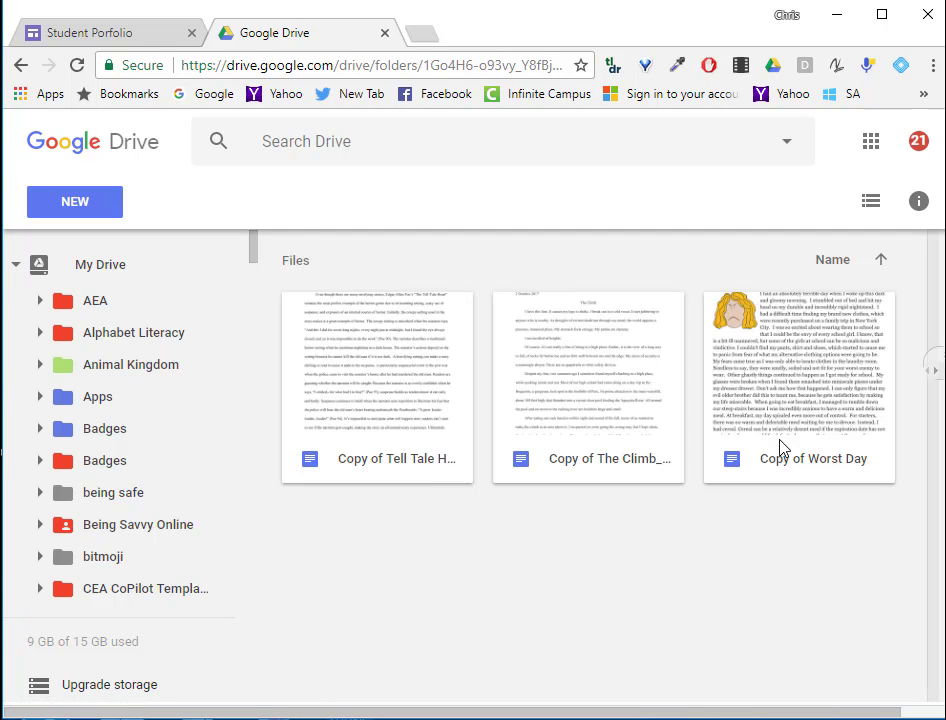
# - Rename the copied Tell Tale Heart document as "Tell Tale Heart Sample Analysis paragraph.docx"
pyautogui.rightClick(352, 444)
pyautogui.click(428, 508)
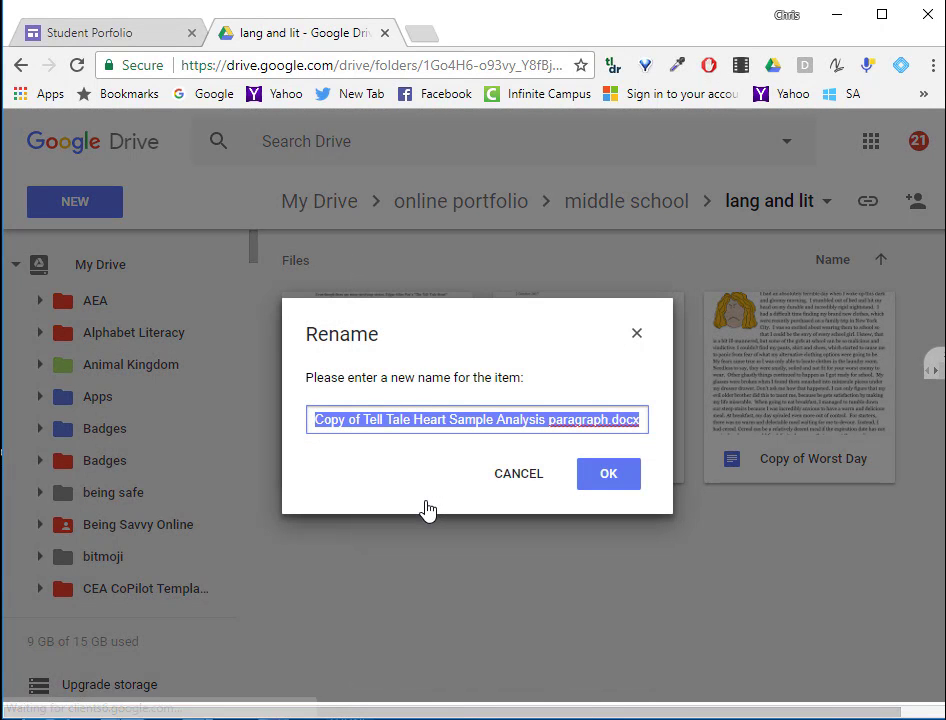
pyautogui.click(403, 418)
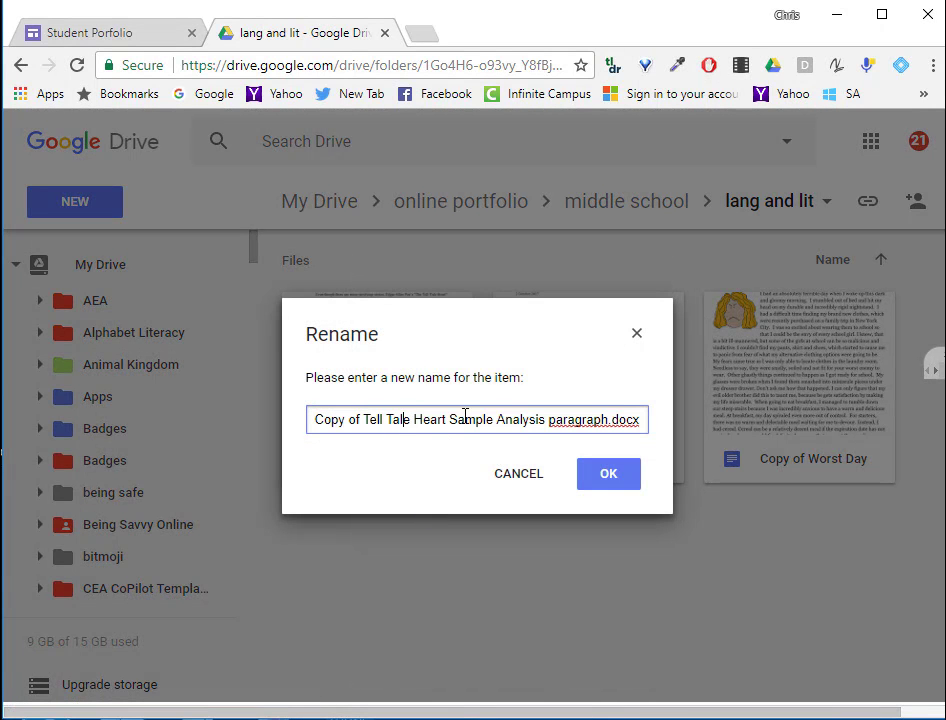
pyautogui.click(362, 419)
pyautogui.press('Delete')
pyautogui.press('Return')
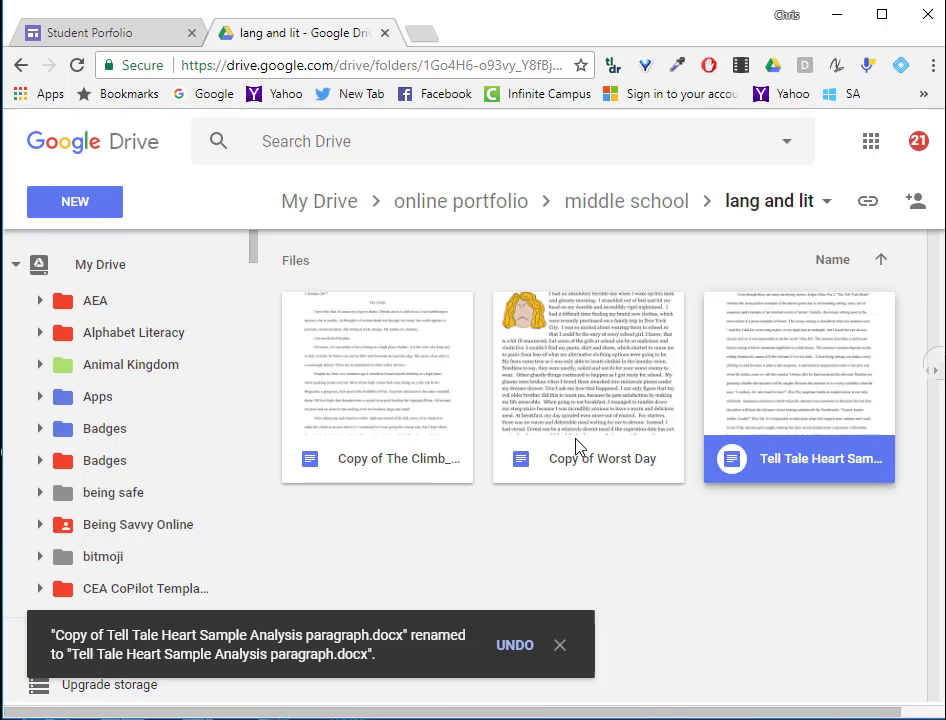
pyautogui.rightClick(576, 446)
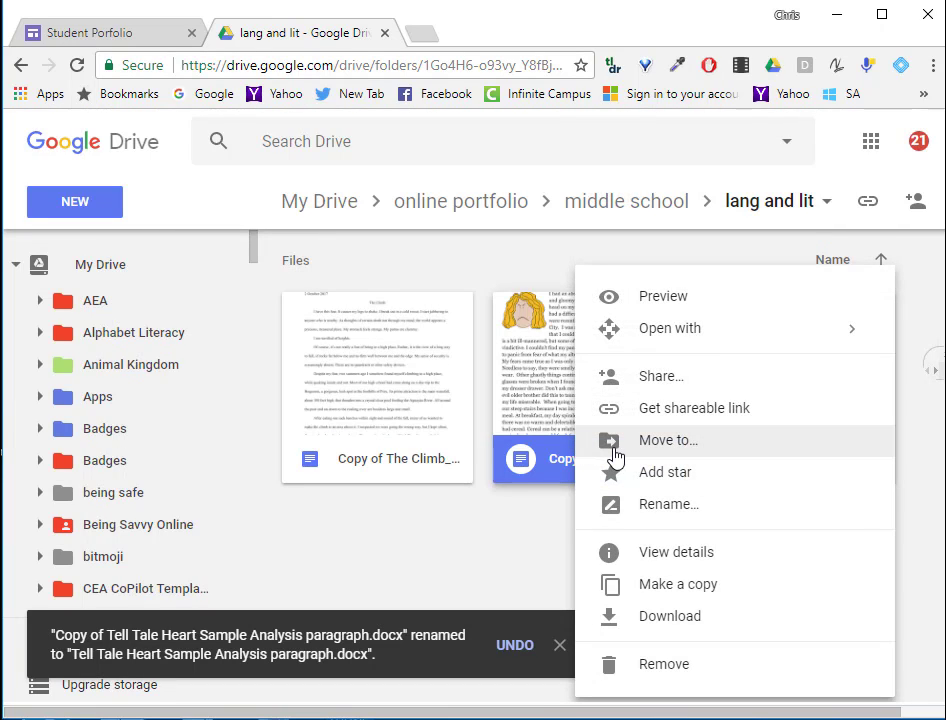
pyautogui.click(838, 665)
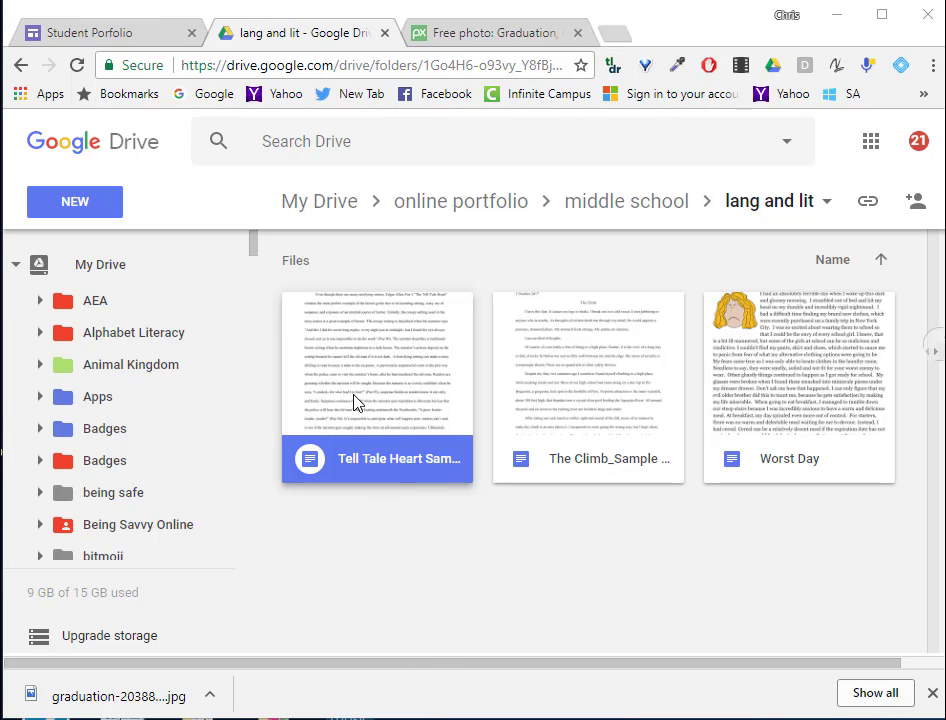
# - Get a shareable link for the Tell Tale Heart document in the lang and lit folder
pyautogui.rightClick(338, 352)
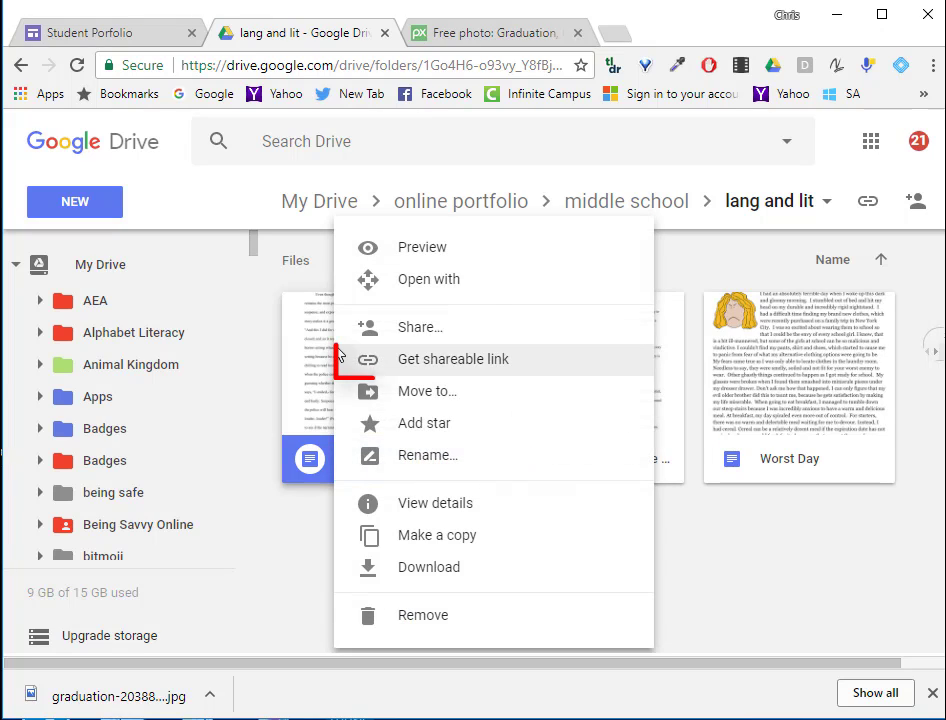
pyautogui.click(432, 366)
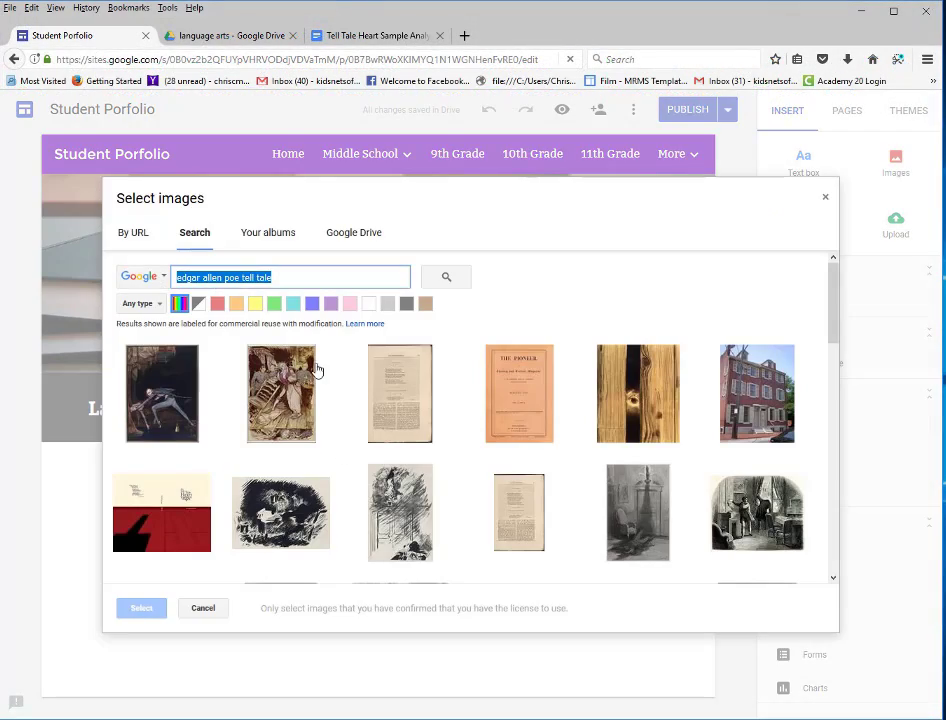
# - In the Student Porfolio site, insert the black-and-white ink sketch of a dark room from the Poe image results and shrink it on the Language Arts page
pyautogui.click(373, 385)
pyautogui.scroll(-3, 400, 530)
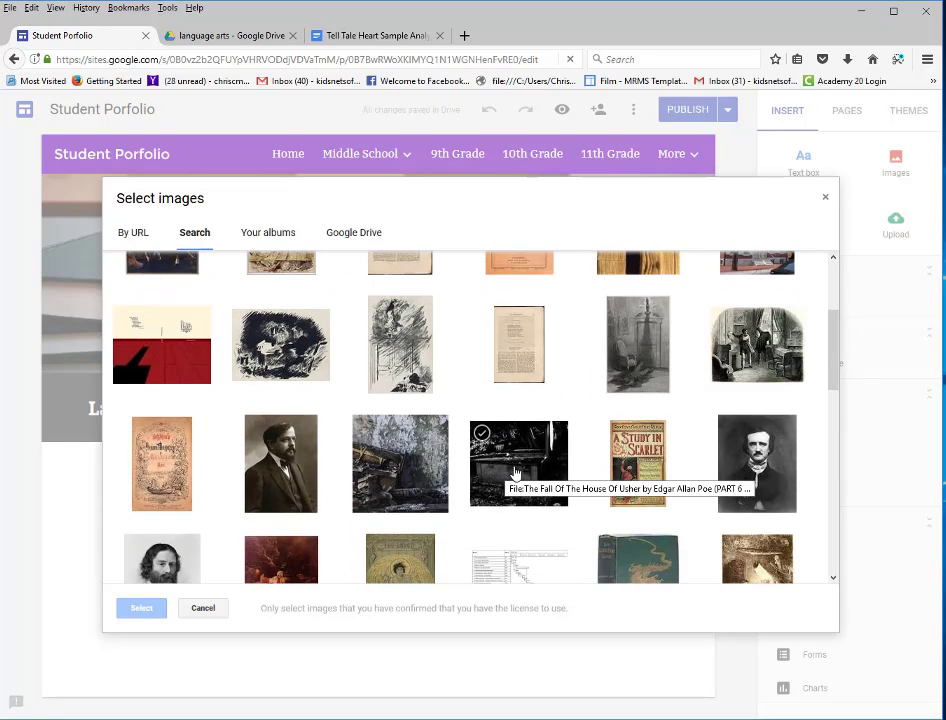
pyautogui.click(281, 352)
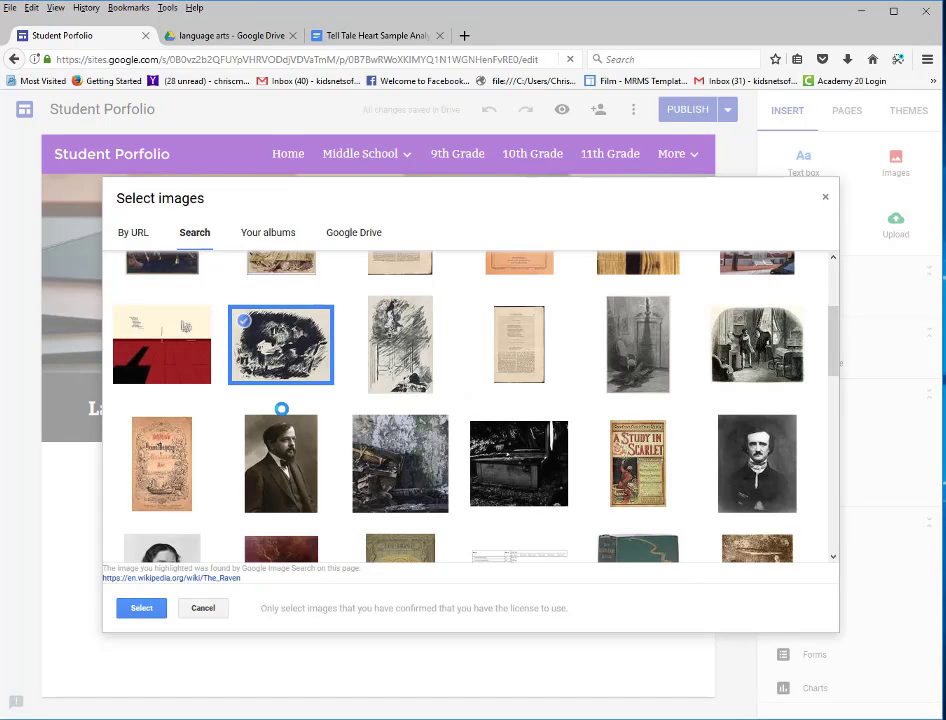
pyautogui.moveTo(315, 551); pyautogui.dragTo(256, 520)
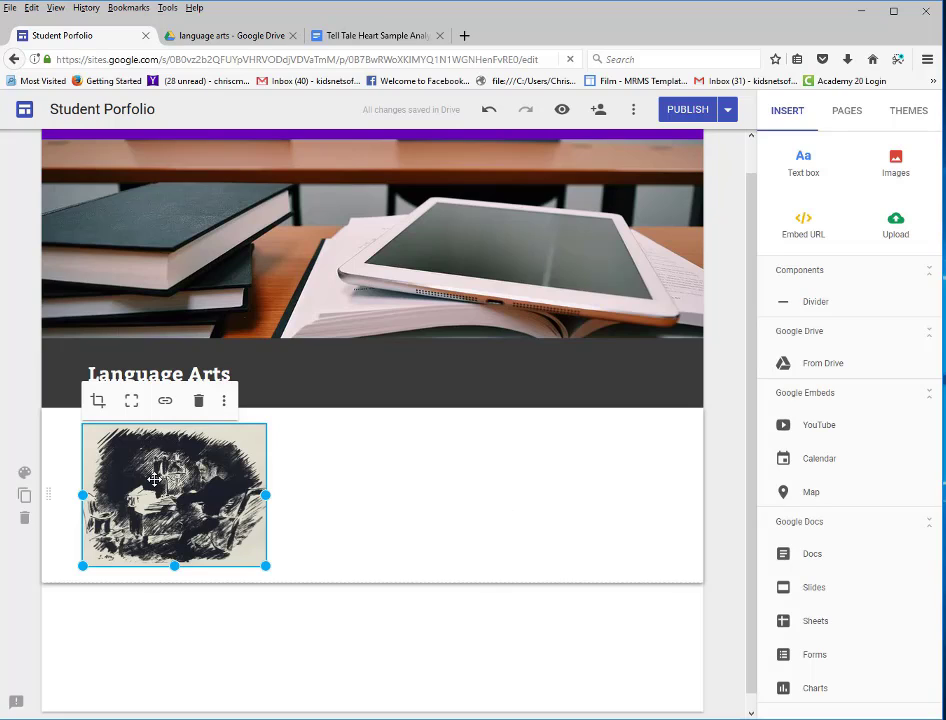
# - Link the ink sketch to the Tell Tale Heart document by pasting its copied sharing link and applying it
pyautogui.click(166, 403)
pyautogui.rightClick(134, 403)
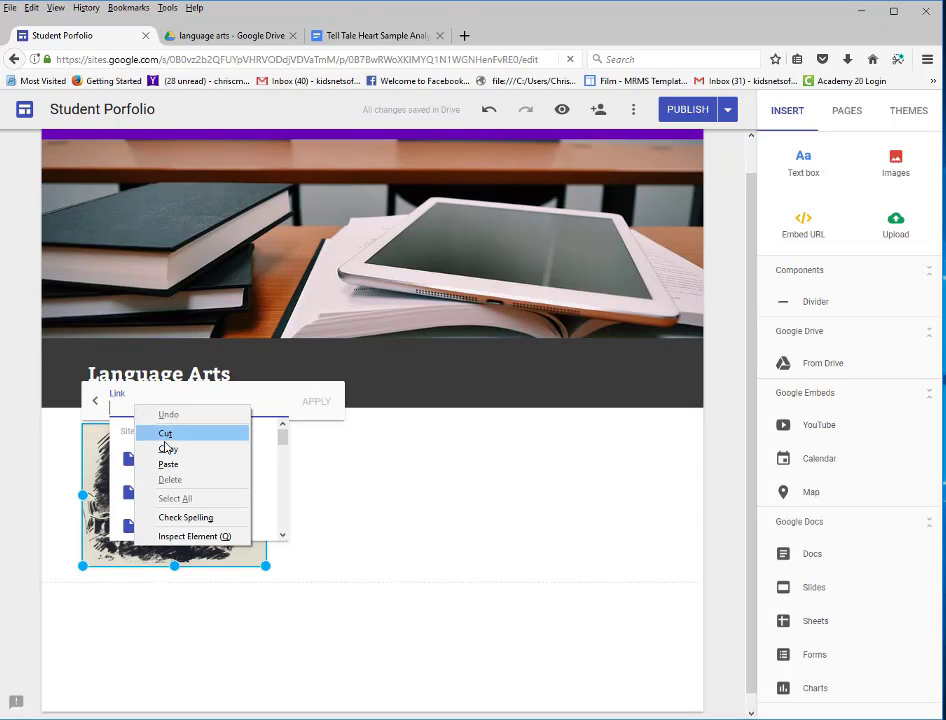
pyautogui.click(170, 460)
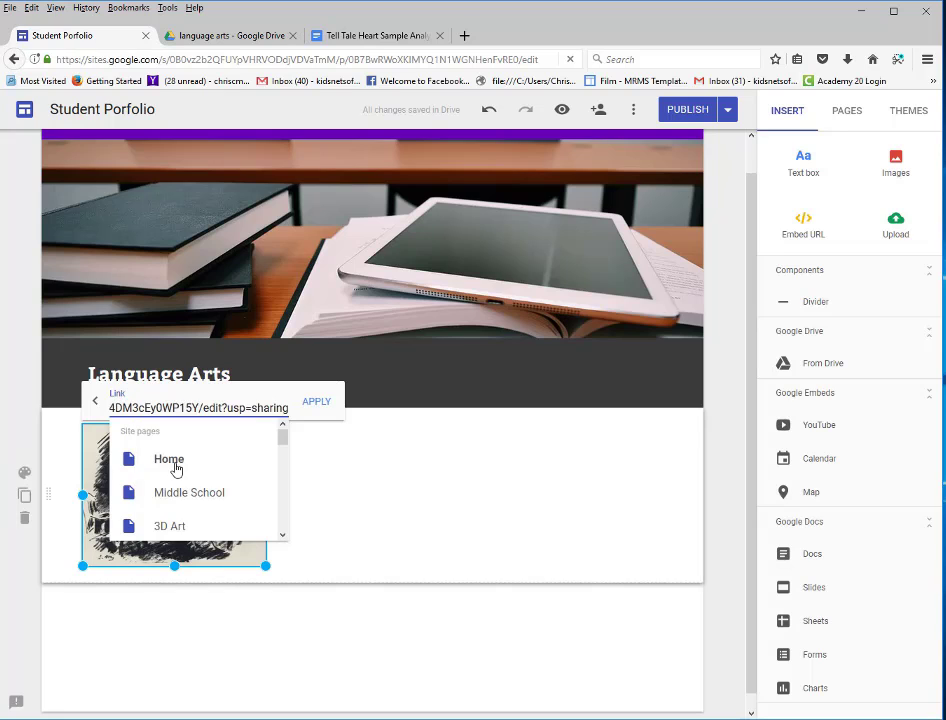
pyautogui.click(313, 407)
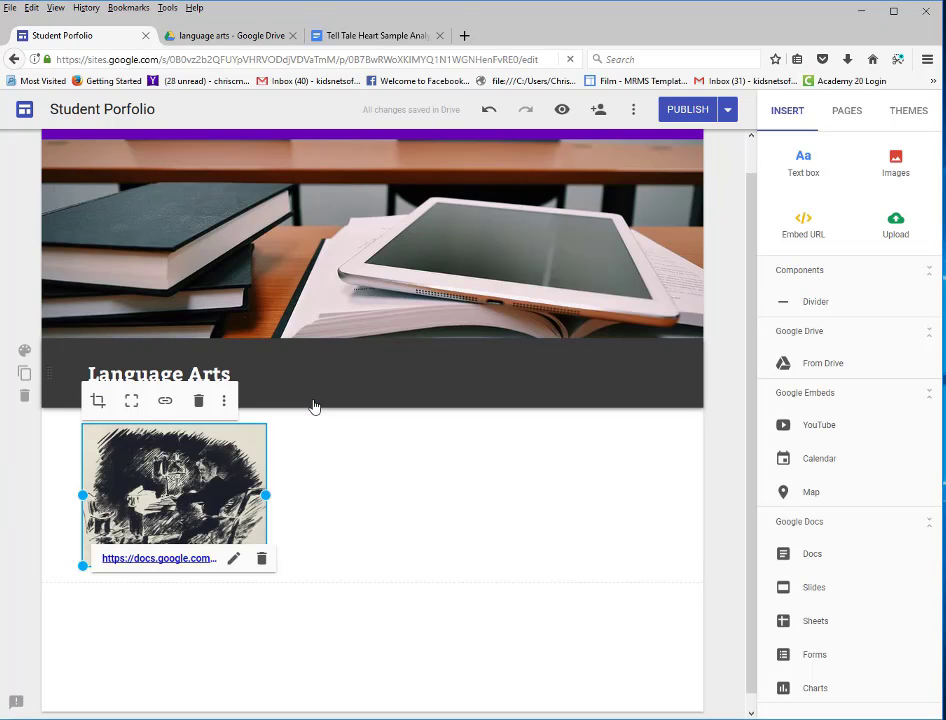
# - Add a text box as wide as the sketch, place it above the image, and enter "Tell Tale Heart" in it
pyautogui.click(812, 160)
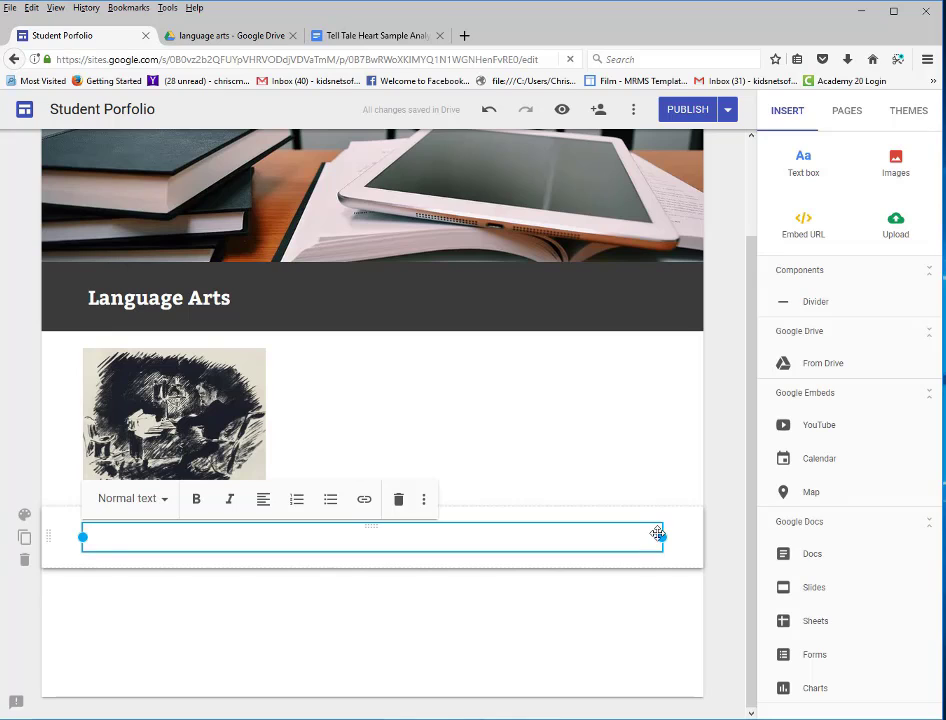
pyautogui.moveTo(659, 535); pyautogui.dragTo(266, 536)
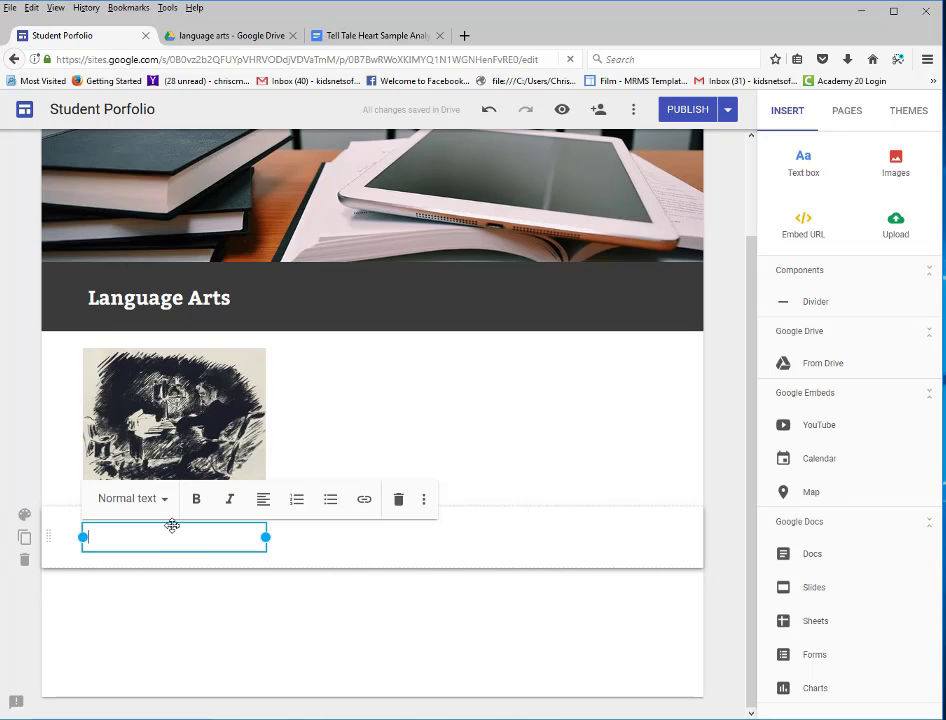
pyautogui.moveTo(171, 522); pyautogui.dragTo(167, 346)
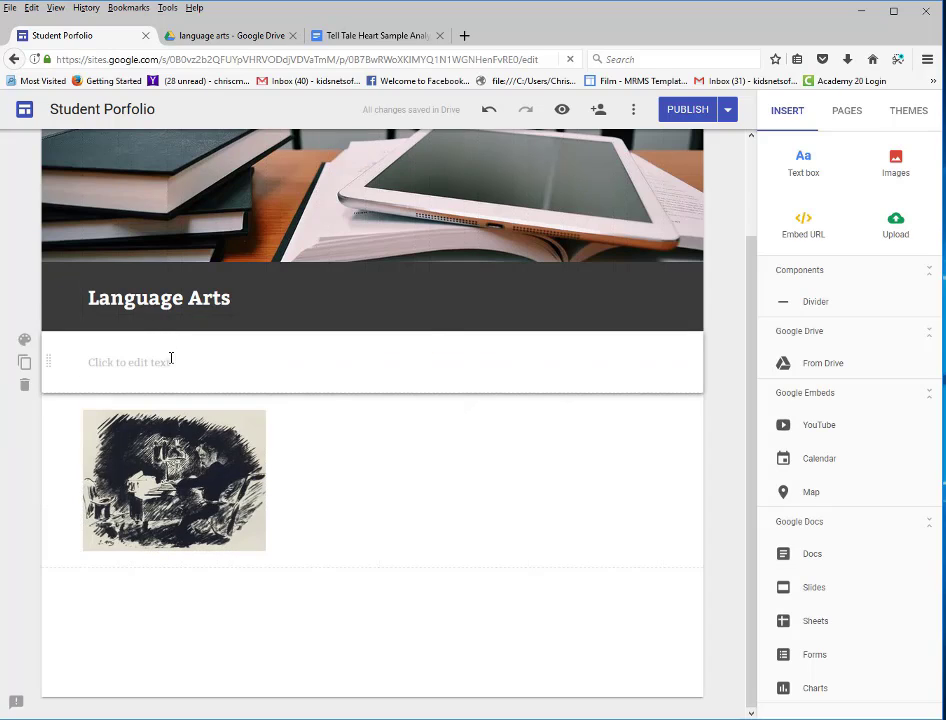
pyautogui.click(171, 358)
pyautogui.write('Tell Tale Heart')
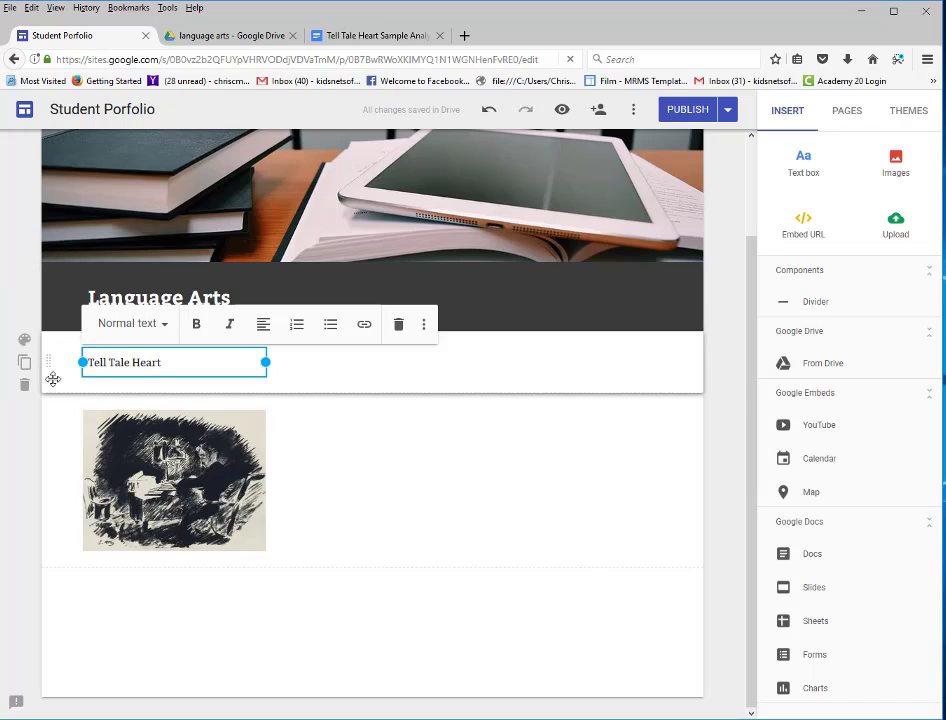
# - Apply the Emphasis 1 section style to the Tell Tale Heart section and format its title as a Subheading
pyautogui.click(25, 339)
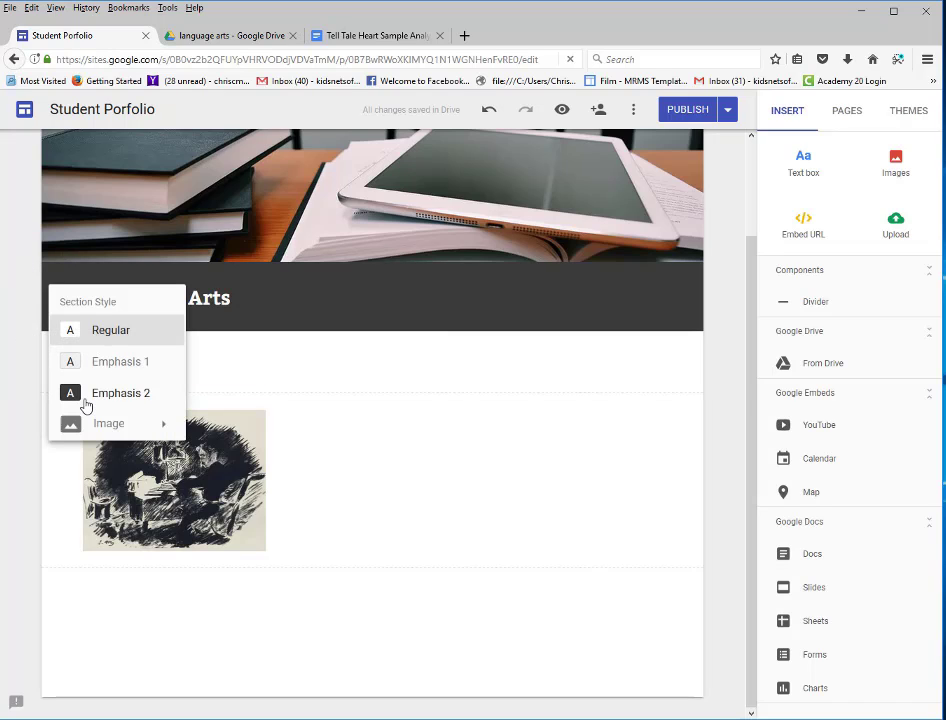
pyautogui.click(93, 366)
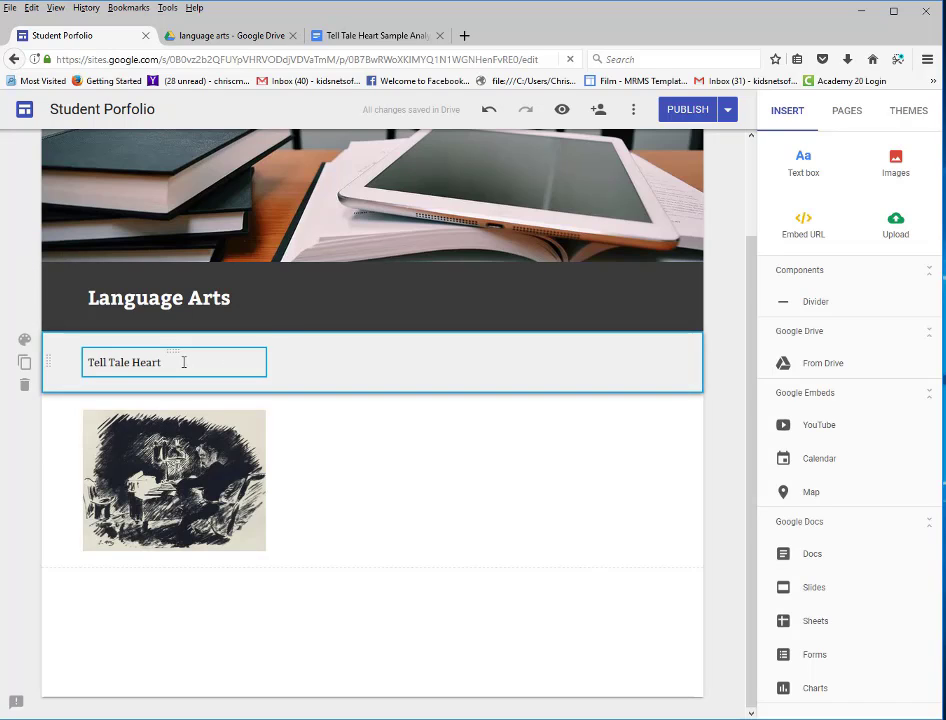
pyautogui.click(150, 362)
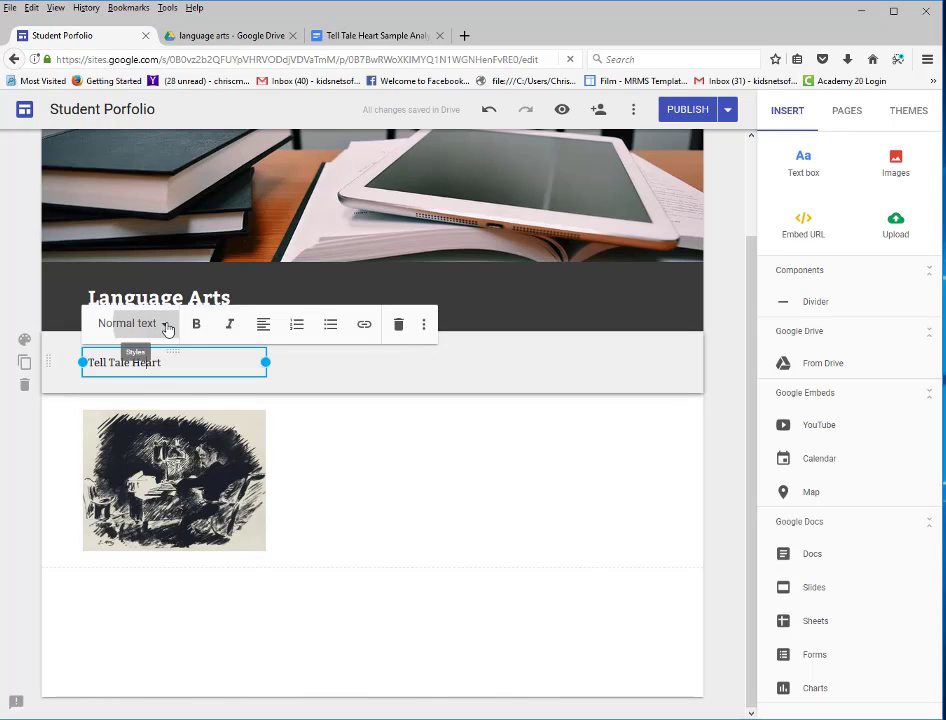
pyautogui.click(167, 326)
pyautogui.click(154, 435)
pyautogui.click(200, 456)
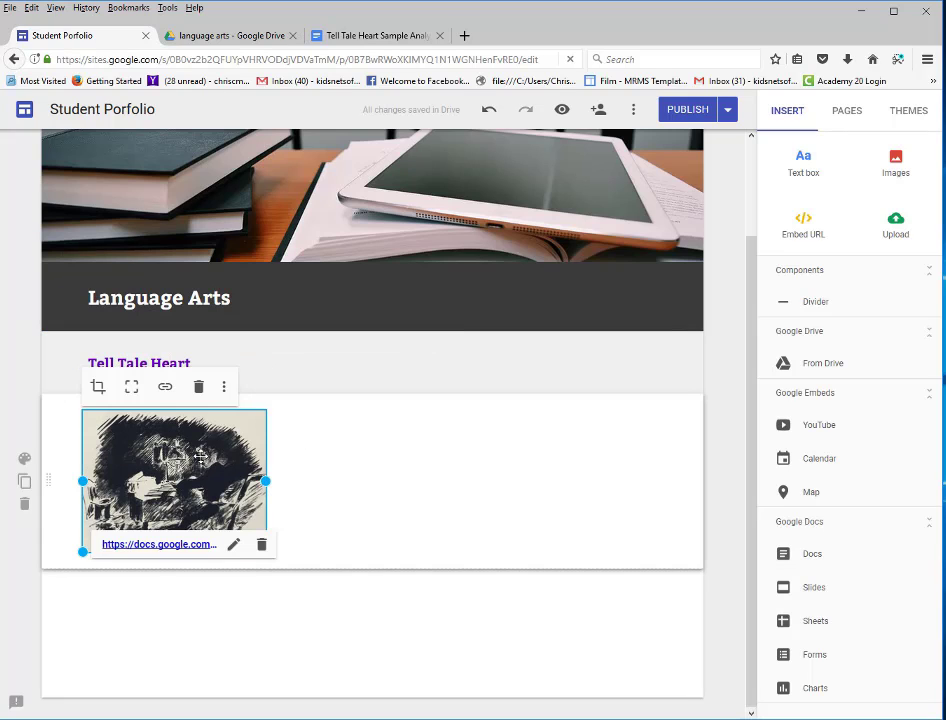
pyautogui.click(427, 621)
pyautogui.click(290, 552)
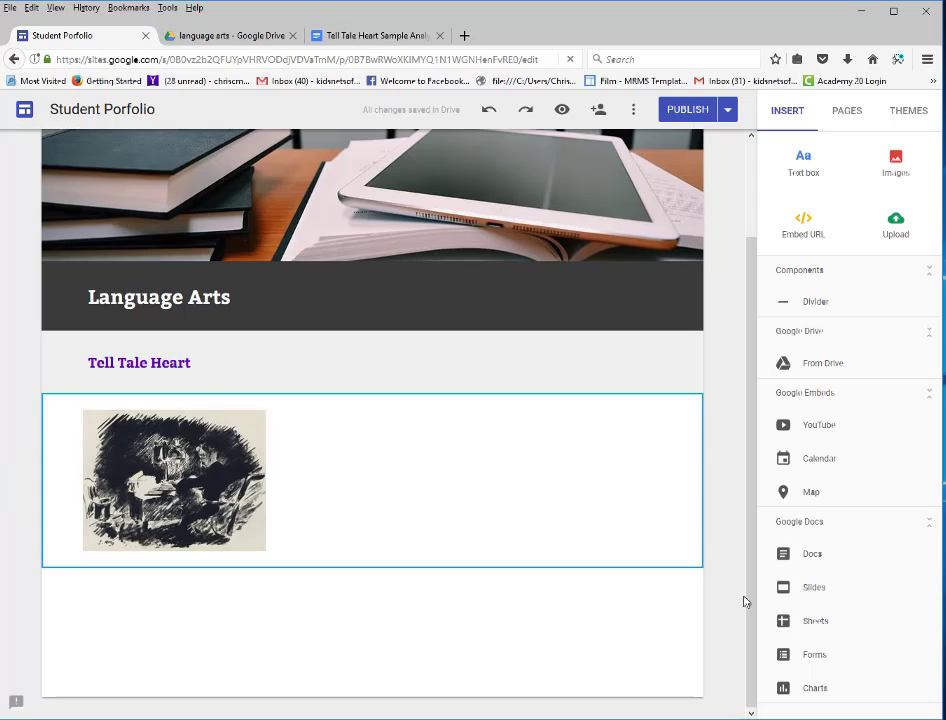
# - Add a narrow text box beside the Tell Tale Heart title, enter "The Climb Sample", and format it as a Subheading
pyautogui.click(808, 158)
pyautogui.moveTo(228, 534); pyautogui.dragTo(217, 536)
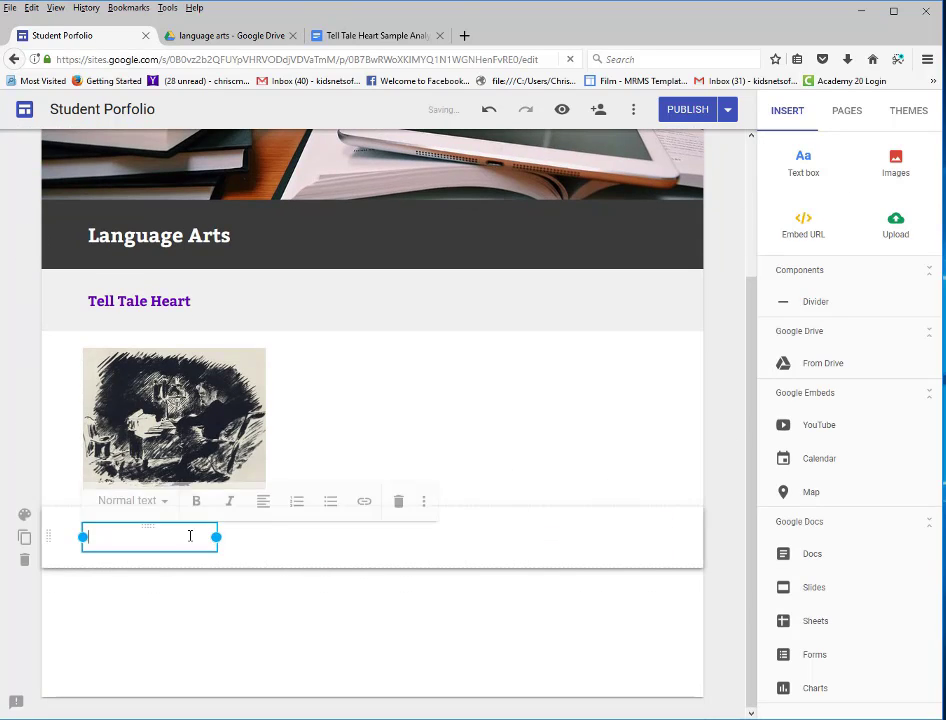
pyautogui.moveTo(150, 525); pyautogui.dragTo(358, 318)
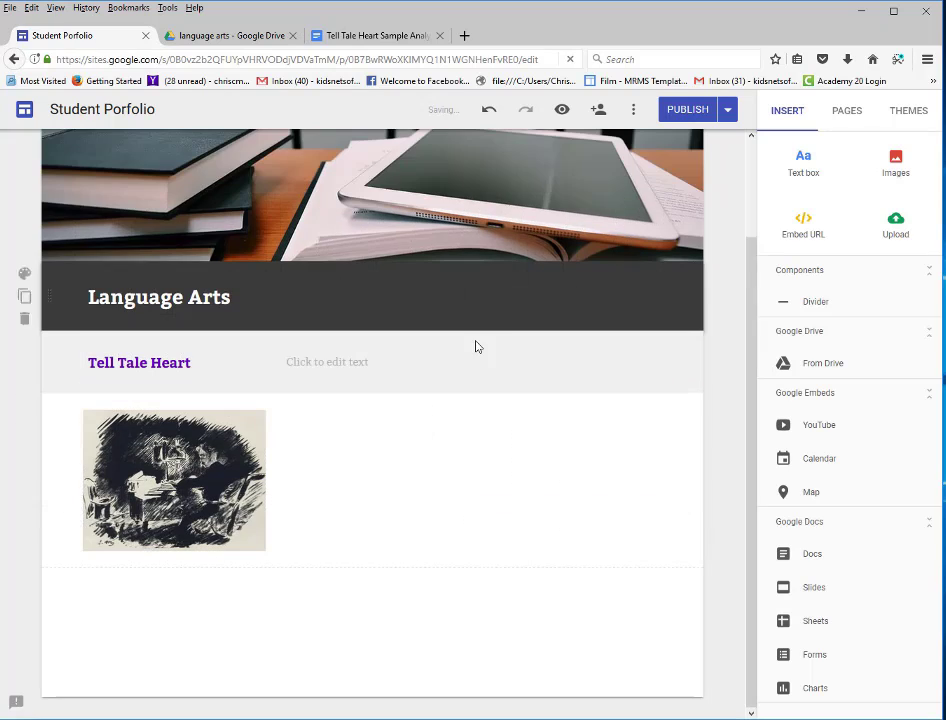
pyautogui.click(350, 358)
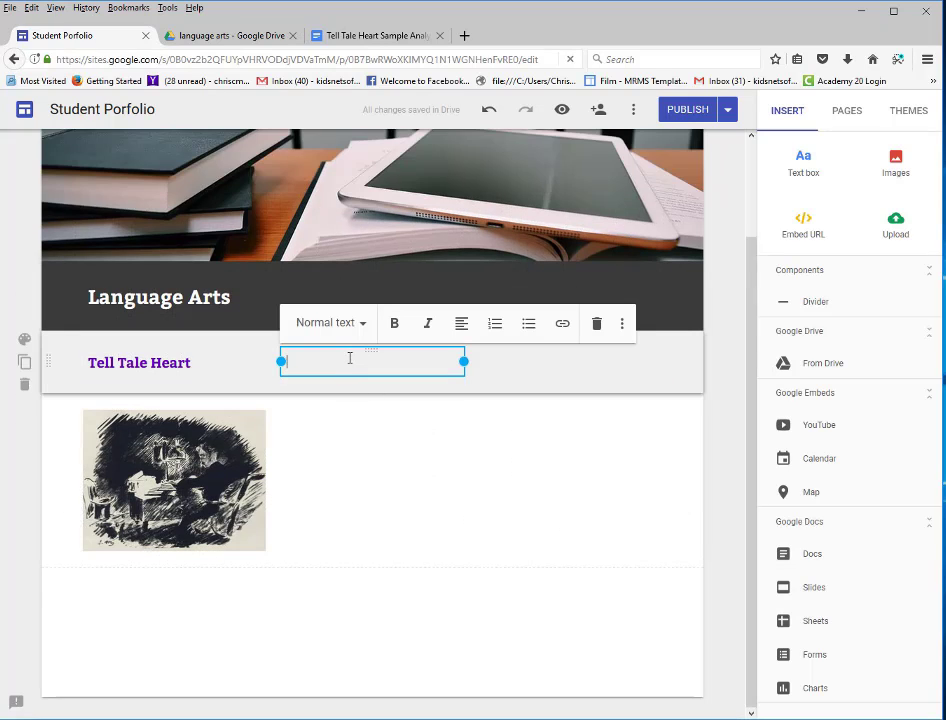
pyautogui.write('The Climb Sample')
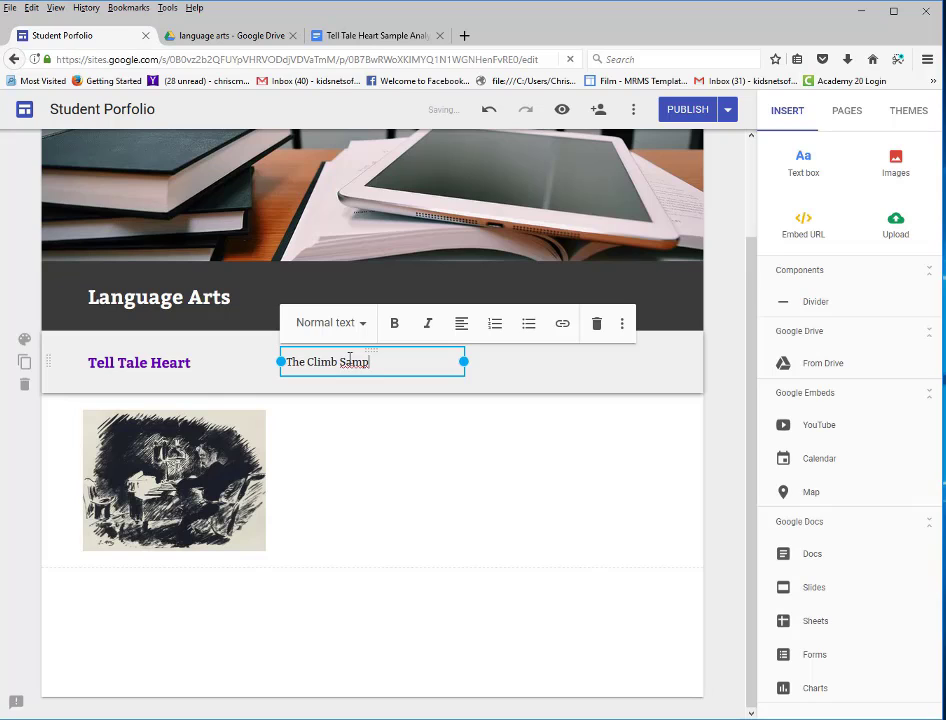
pyautogui.click(350, 324)
pyautogui.click(342, 434)
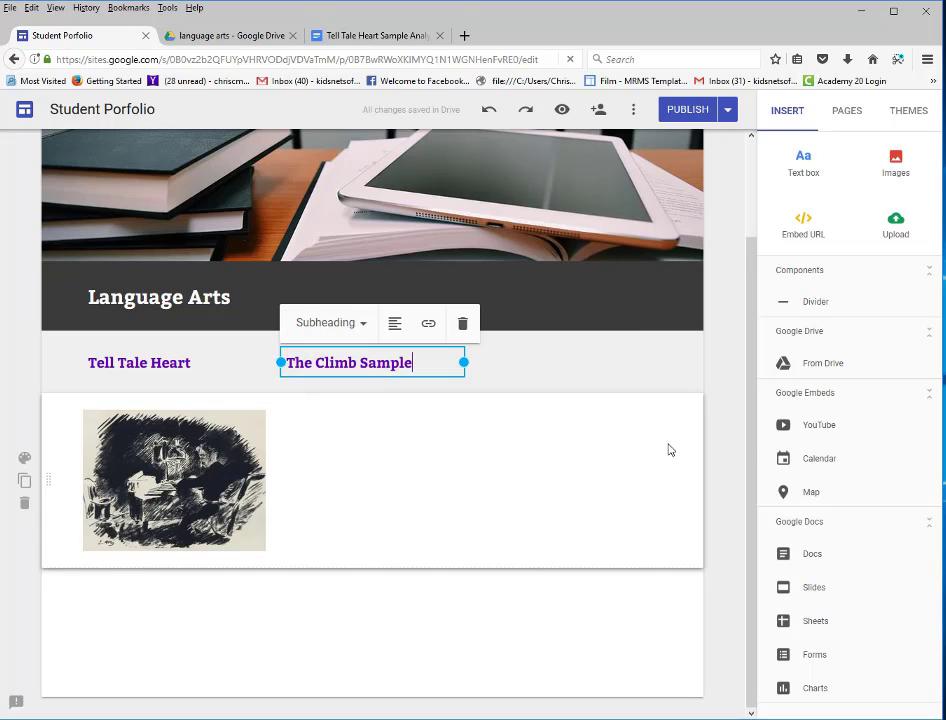
# - Search for "climbing" images and insert the photo of the rock climber in a yellow shirt beside the ink sketch
pyautogui.click(895, 164)
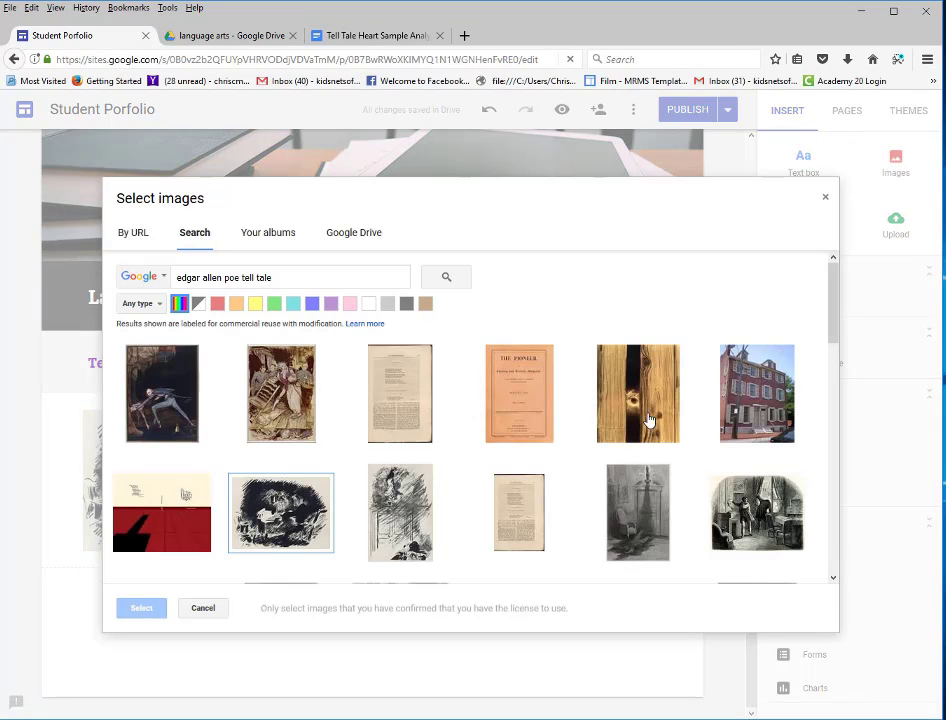
pyautogui.tripleClick(270, 277)
pyautogui.write('clim')
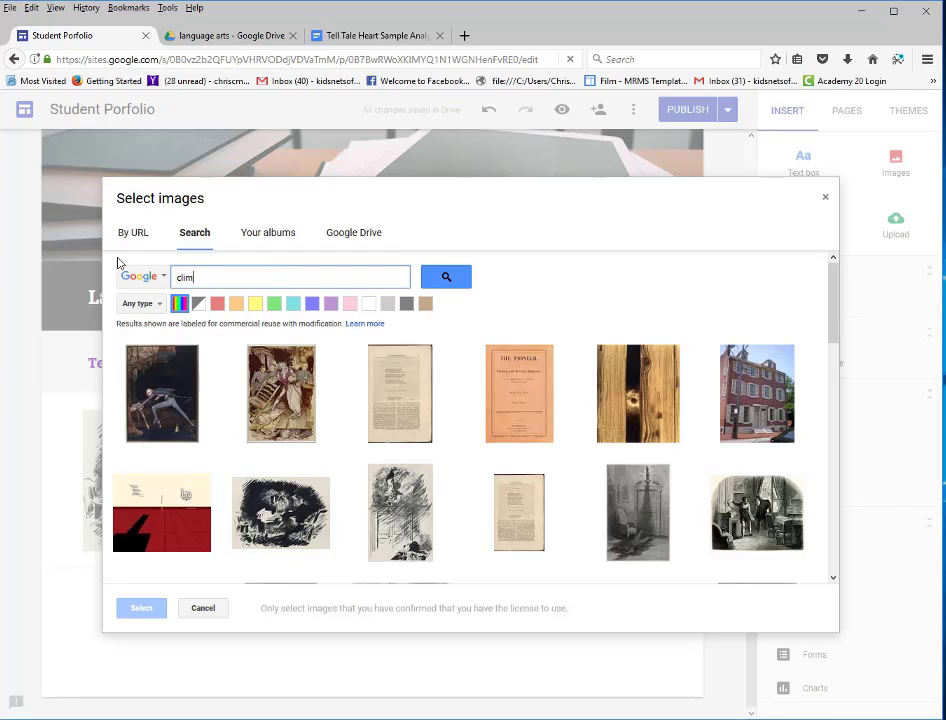
pyautogui.write('bing')
pyautogui.press('Return')
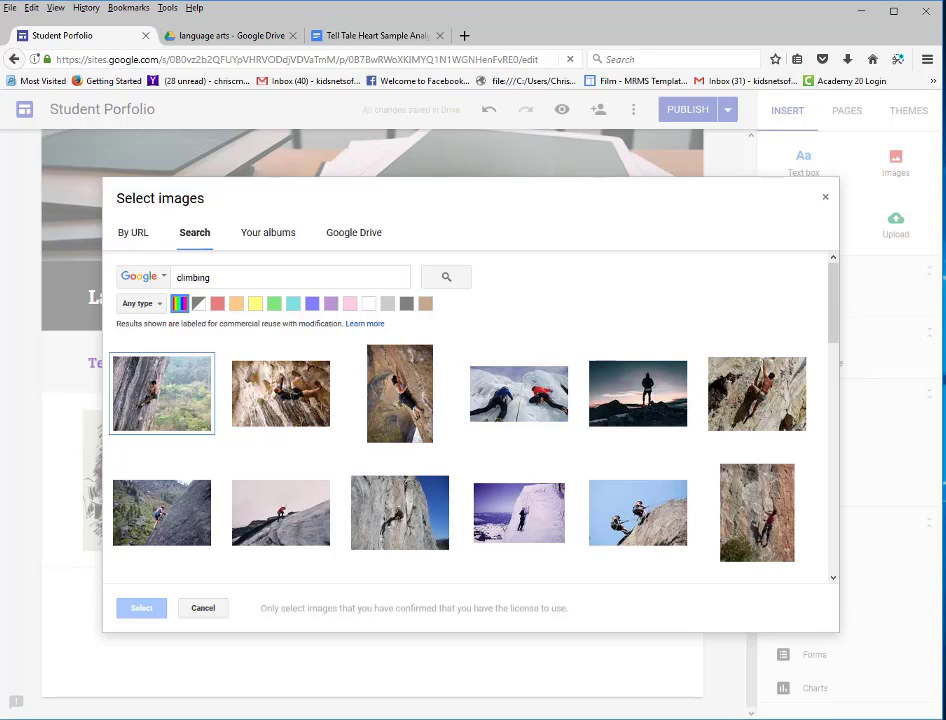
pyautogui.scroll(-5, 289, 469)
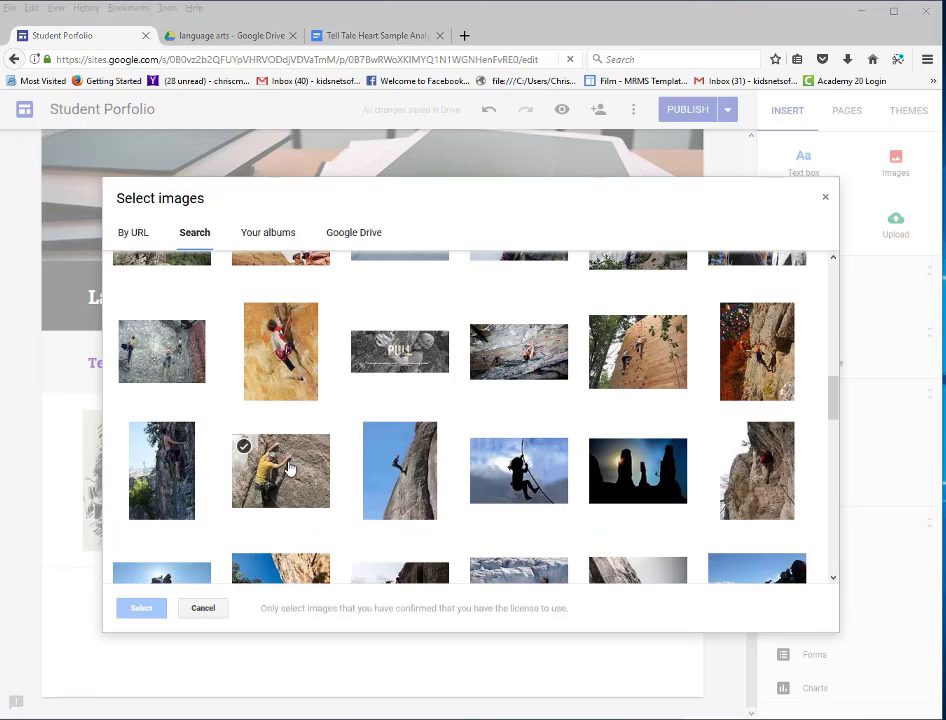
pyautogui.doubleClick(287, 468)
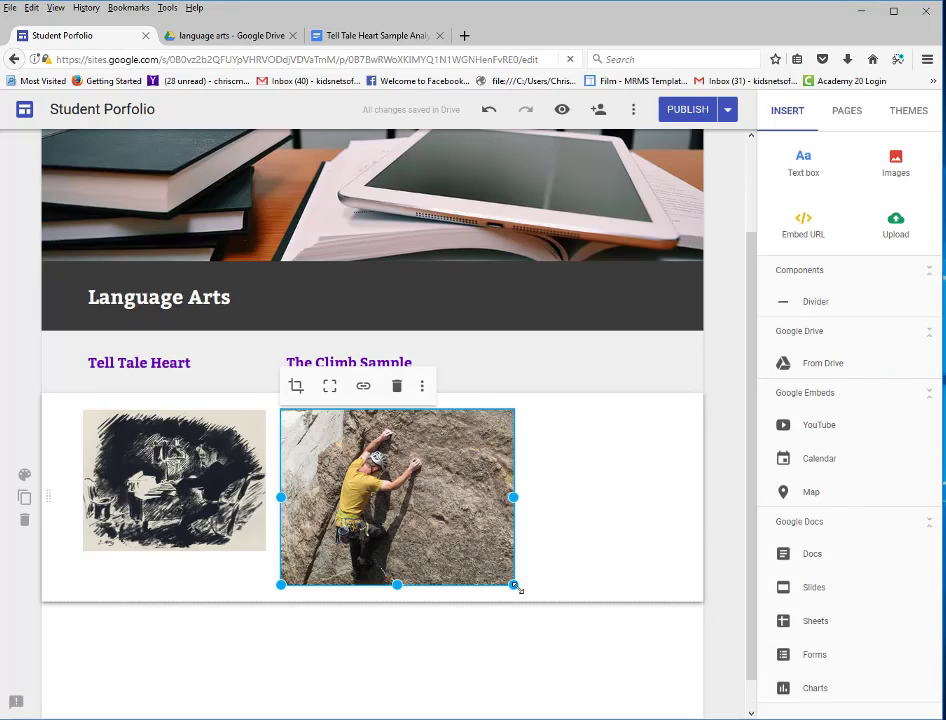
# - Shrink the rock climber photo to the same size as the ink sketch beside it
pyautogui.moveTo(507, 581); pyautogui.dragTo(463, 551)
pyautogui.click(469, 634)
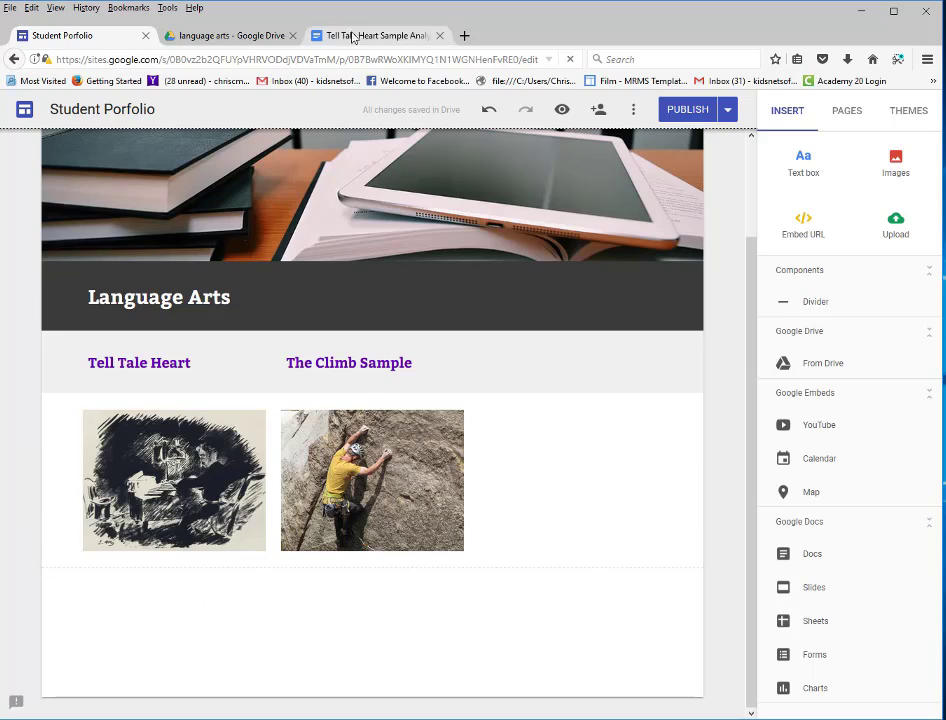
# - Switch to the language arts folder in Google Drive and open The Climb_Sample Narrative document
pyautogui.click(245, 37)
pyautogui.click(334, 391)
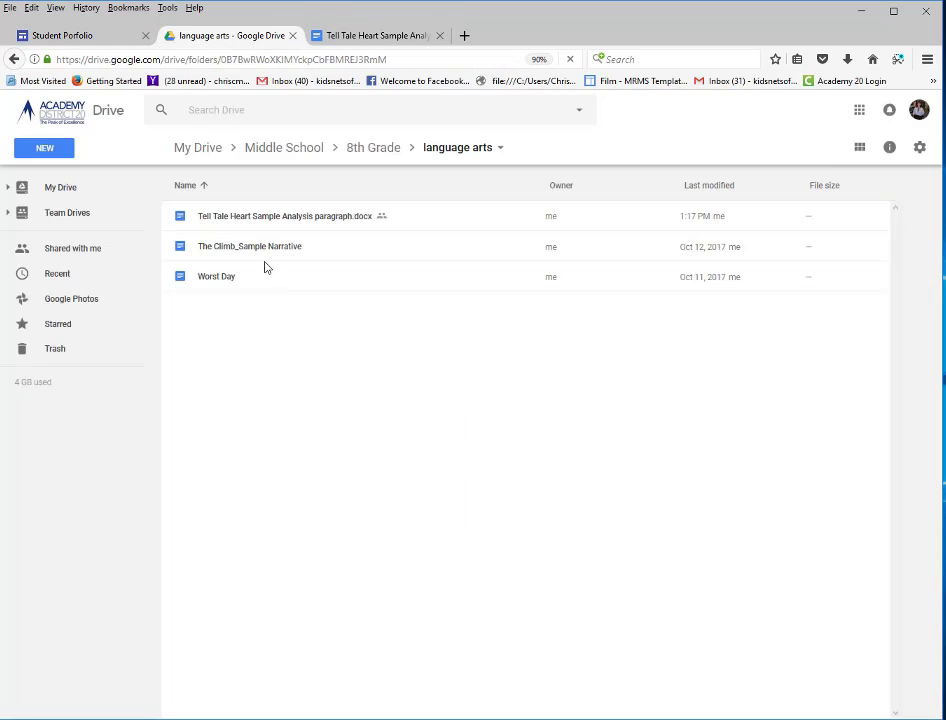
pyautogui.doubleClick(236, 247)
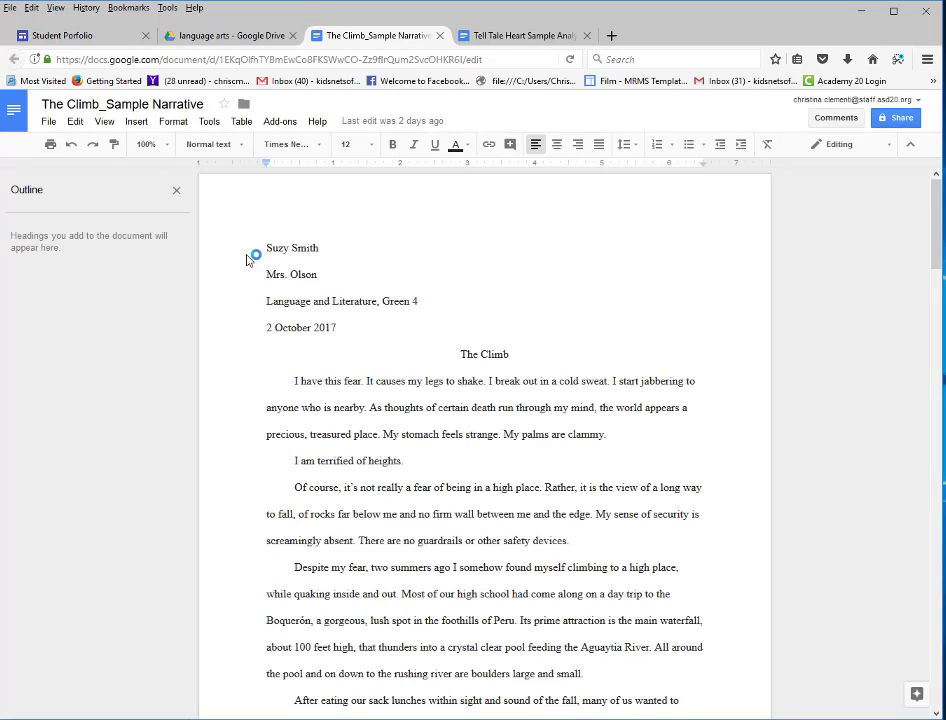
# - Set the document's link sharing to "On - Public on the web" with view access and copy its sharing link
pyautogui.click(895, 117)
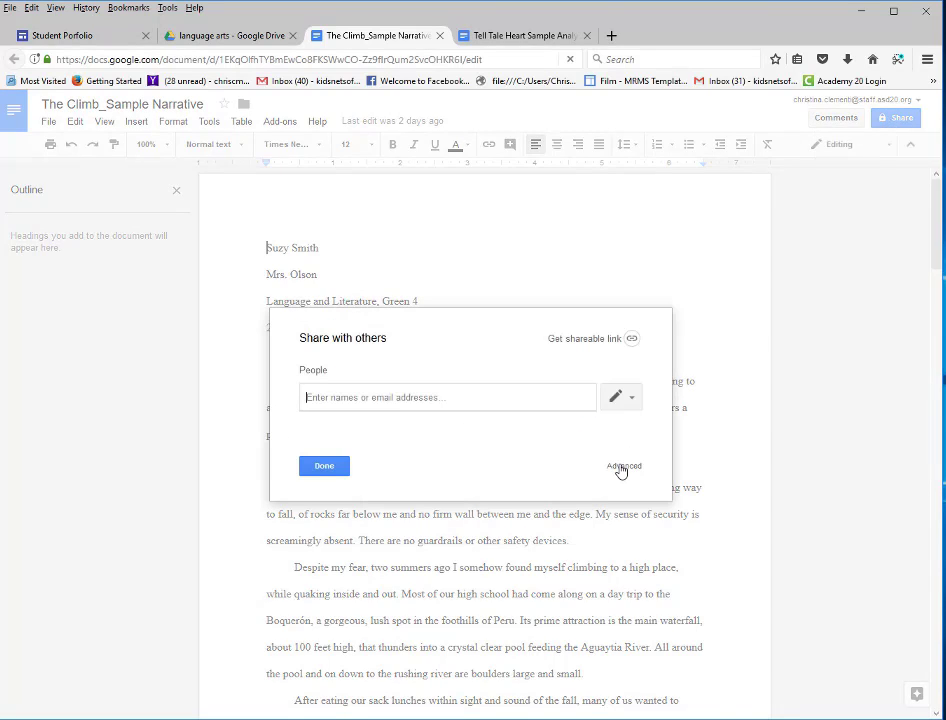
pyautogui.click(622, 466)
pyautogui.click(608, 327)
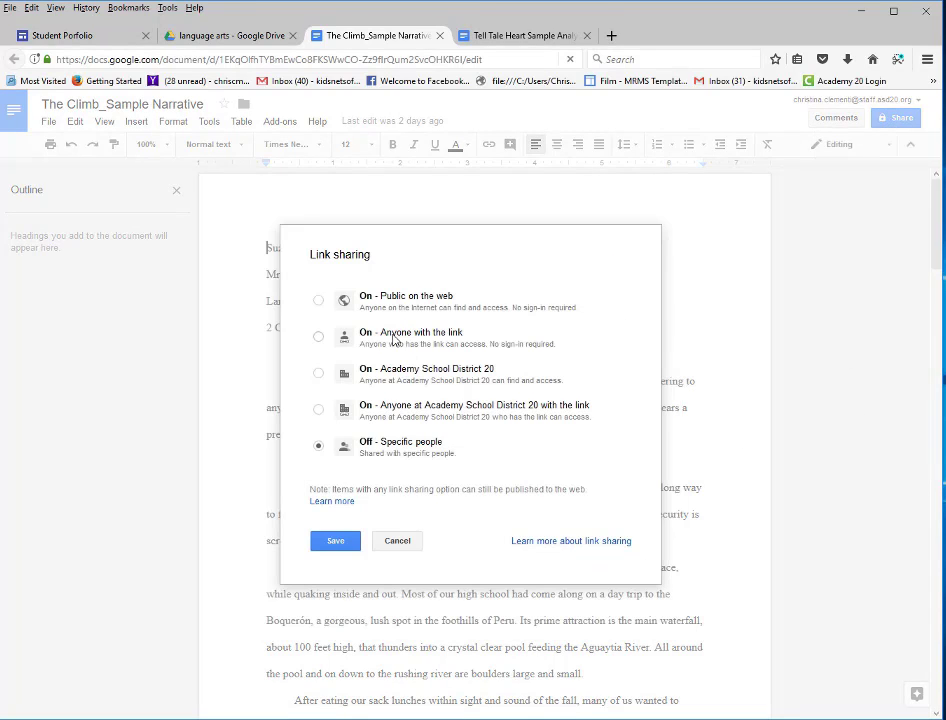
pyautogui.click(318, 300)
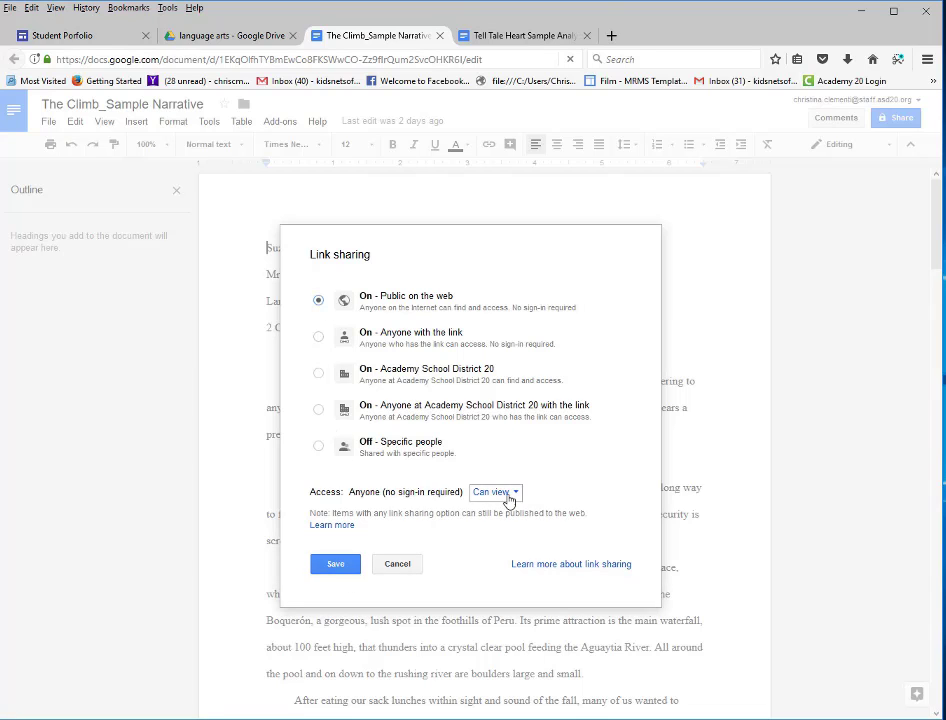
pyautogui.click(331, 568)
pyautogui.rightClick(416, 268)
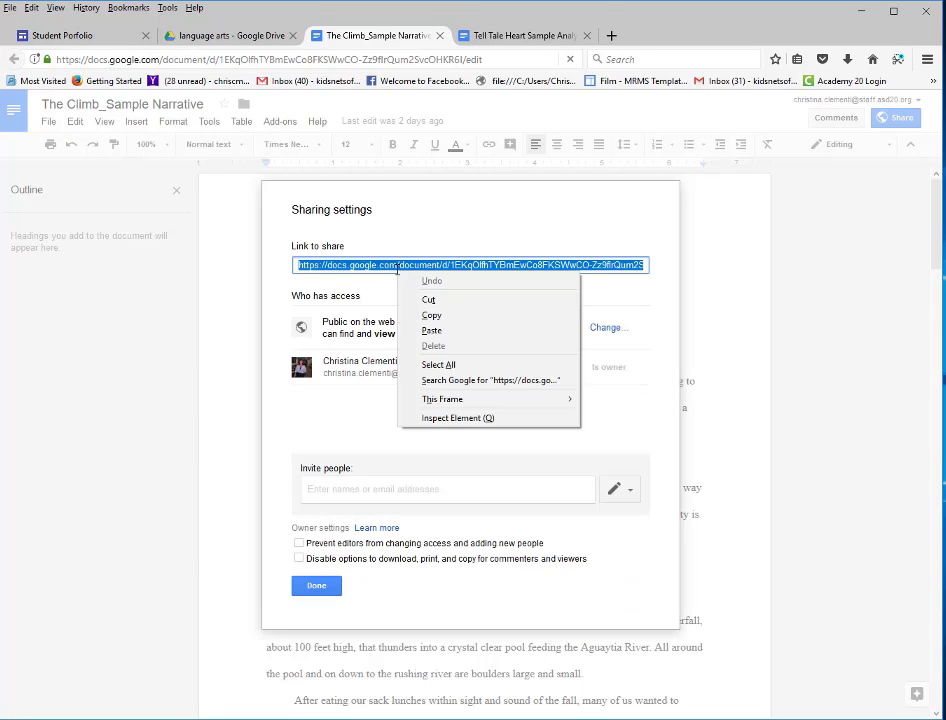
pyautogui.click(437, 314)
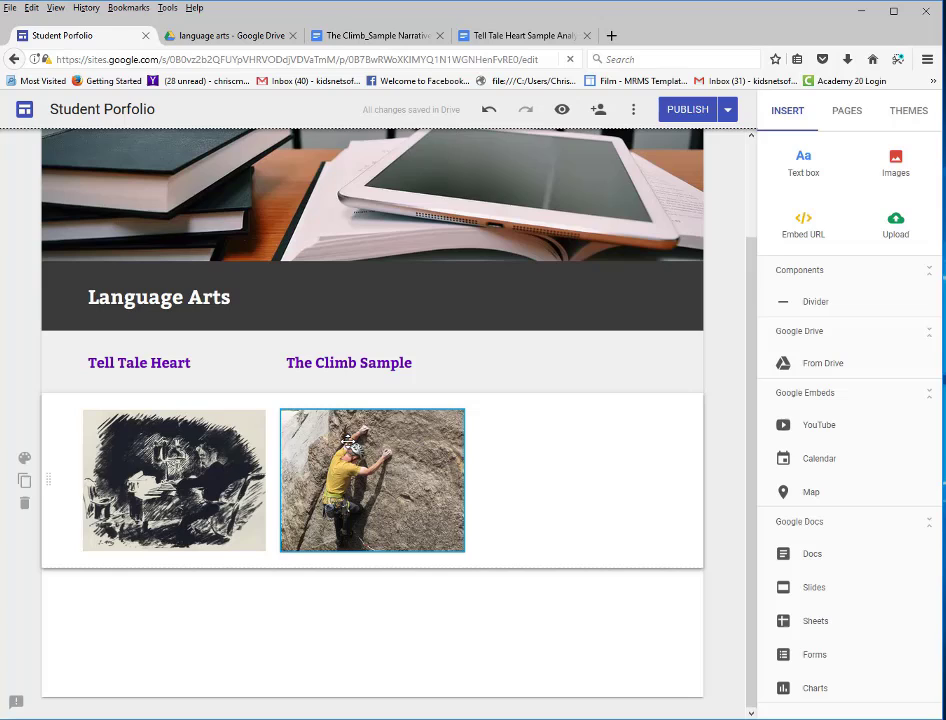
# - Return to the Student Porfolio site editor and link the rock climber photo to the copied document address
pyautogui.click(348, 440)
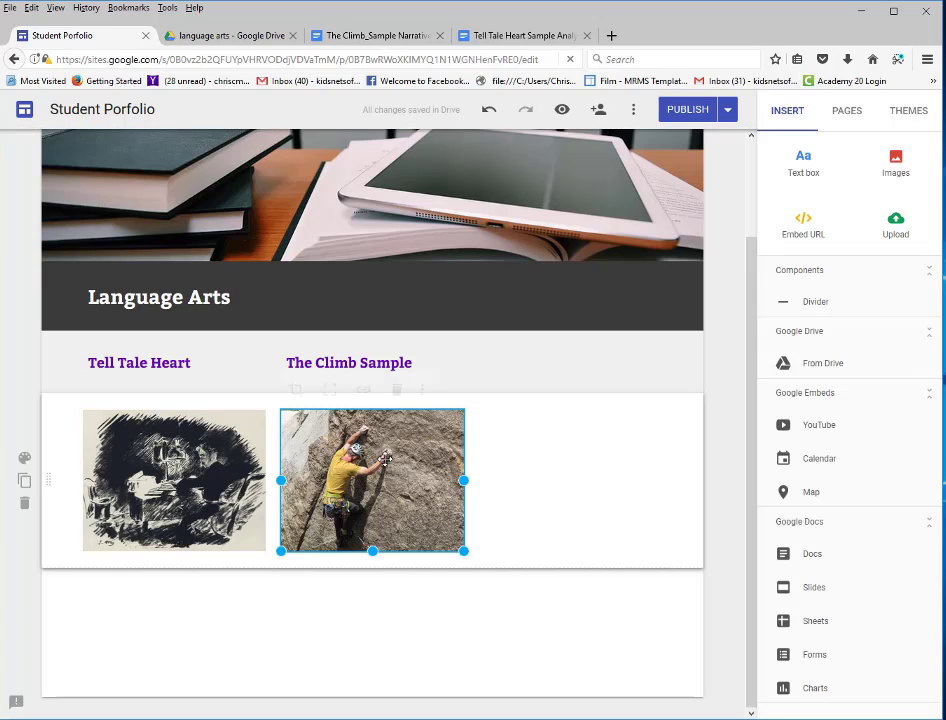
pyautogui.click(363, 388)
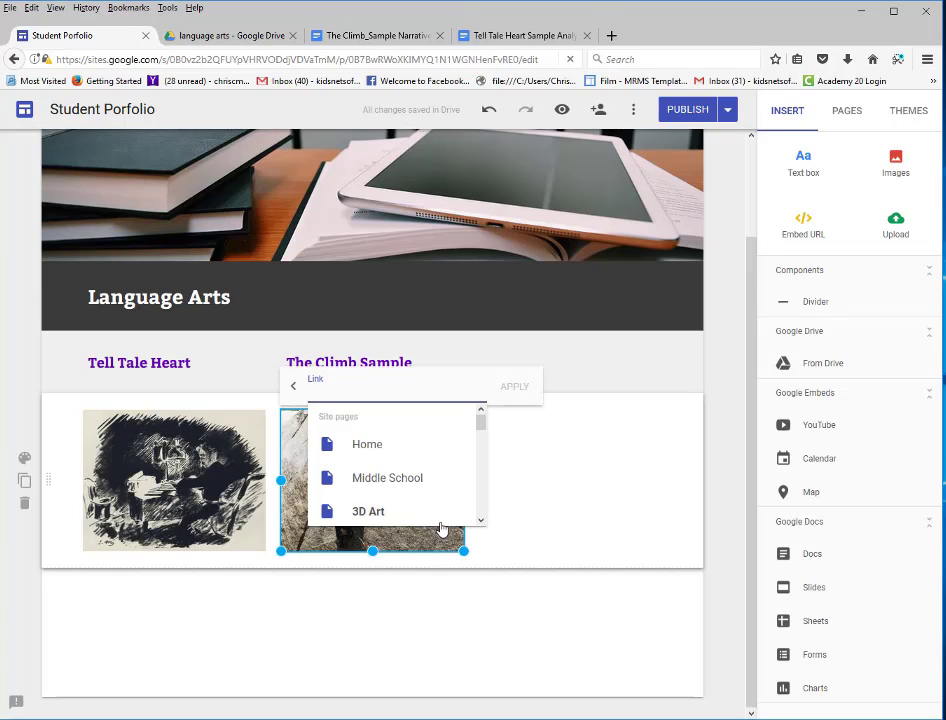
pyautogui.hotkey('ctrl', 'v')
pyautogui.press('Return')
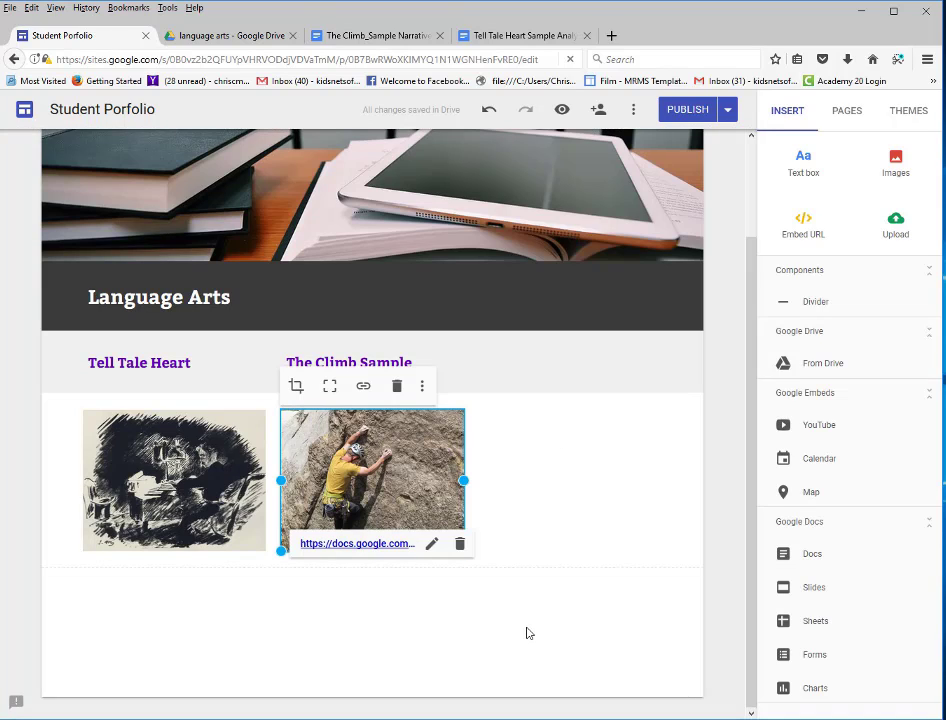
pyautogui.click(527, 634)
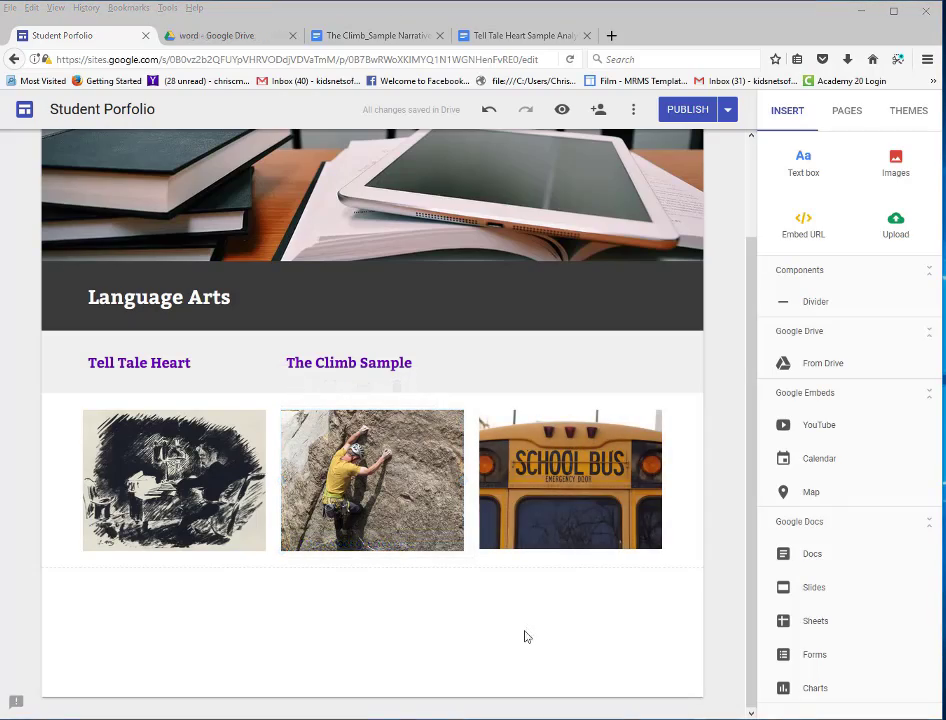
# - Publish the Student Porfolio site and open the published Language Arts page
pyautogui.click(555, 535)
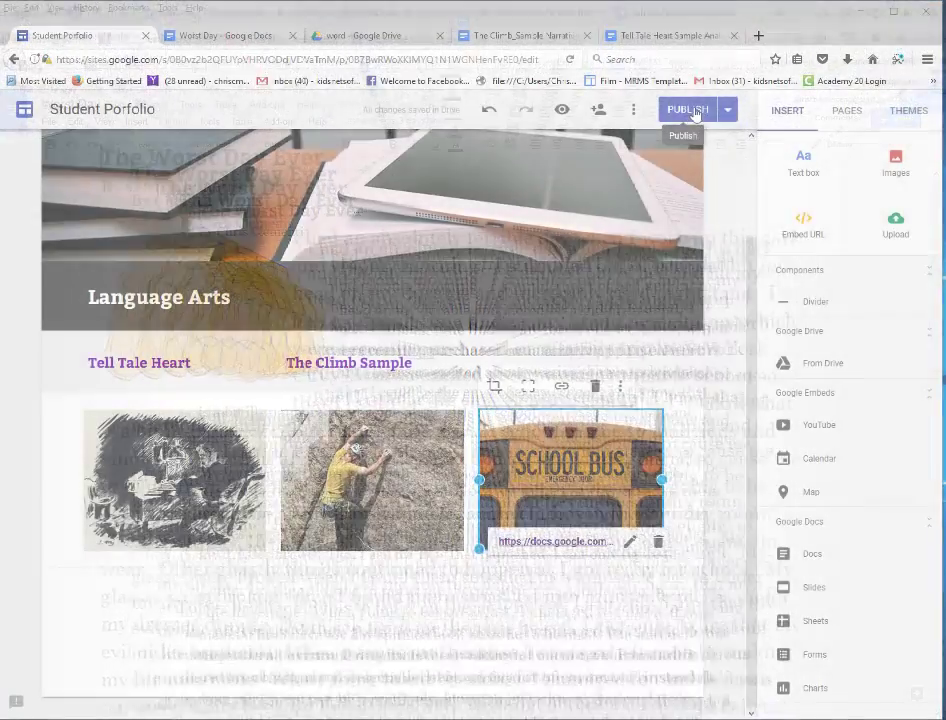
pyautogui.click(694, 111)
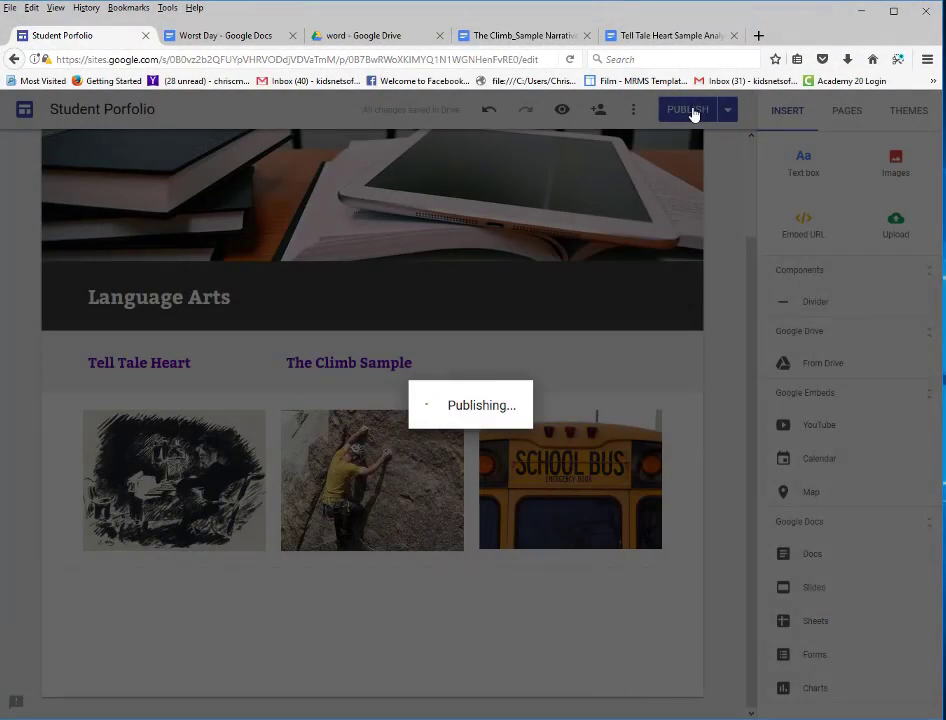
pyautogui.click(728, 110)
pyautogui.click(672, 186)
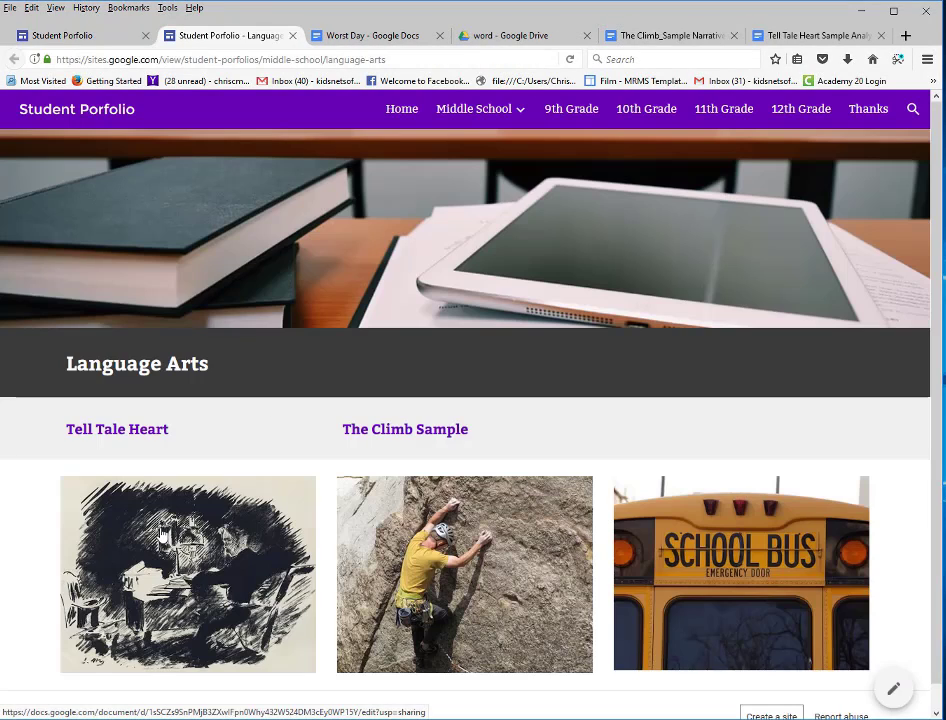
# - Test the links on the sketch, rock climber and school bus images, closing each opened document after checking it
pyautogui.click(163, 537)
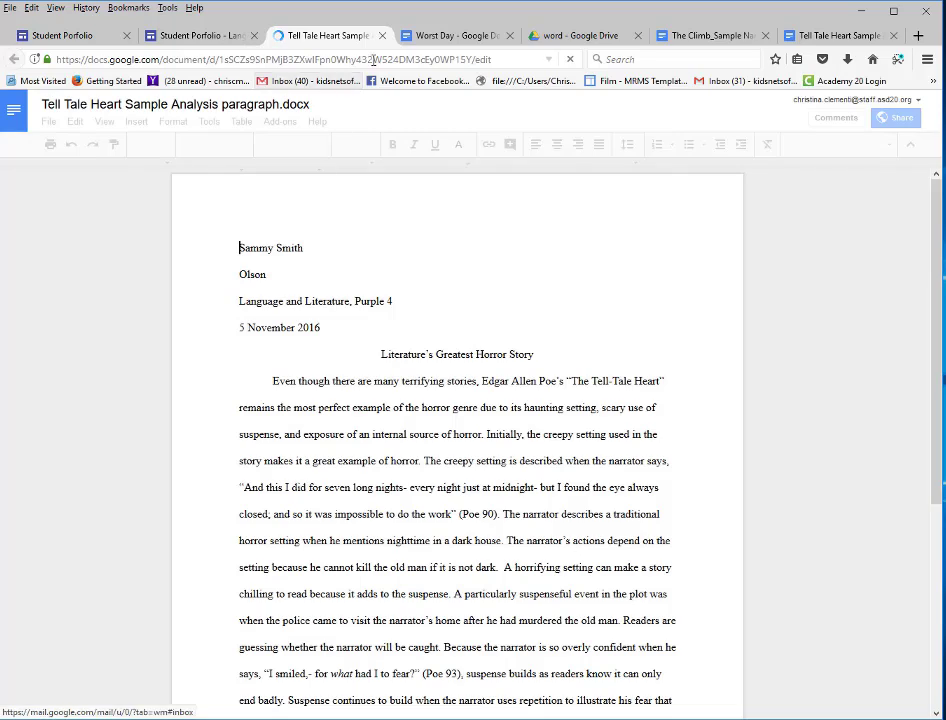
pyautogui.click(381, 37)
pyautogui.click(370, 490)
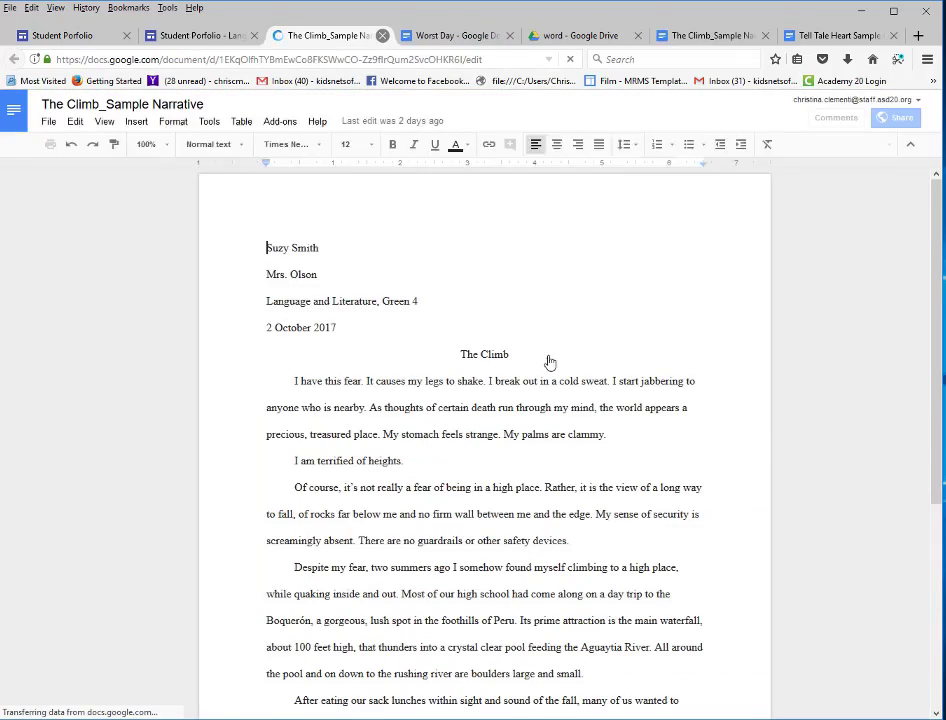
pyautogui.hotkey('ctrl', 'w')
pyautogui.click(686, 610)
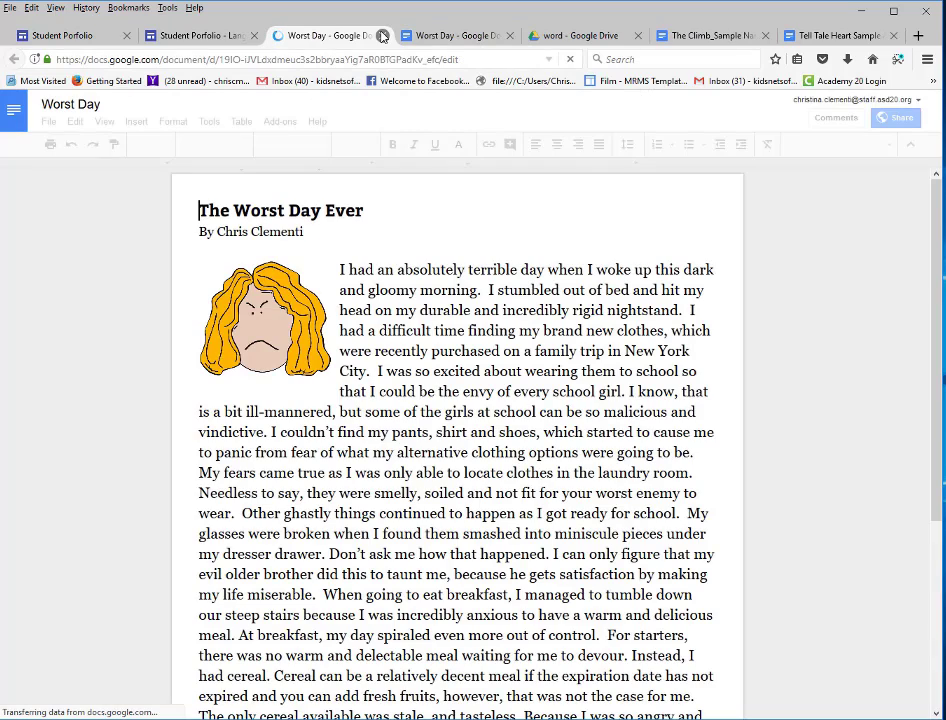
pyautogui.hotkey('ctrl', 'w')
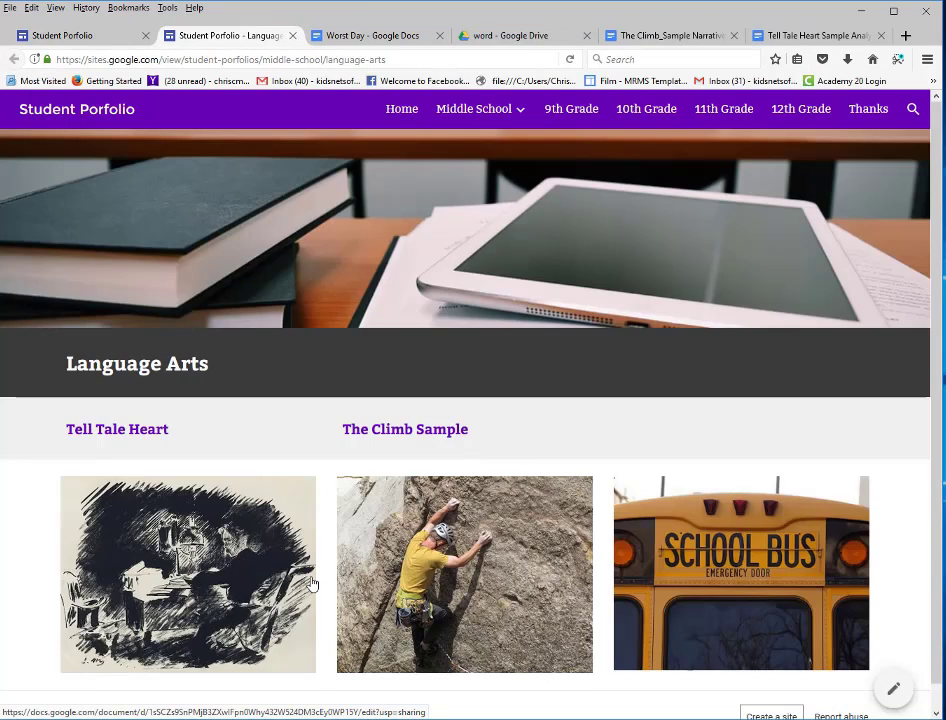